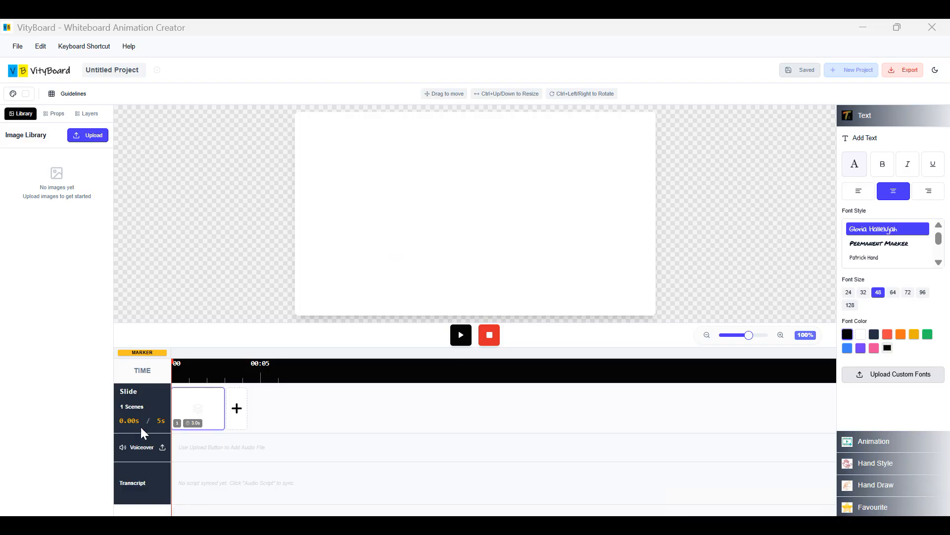
- Upload the voiceover audio file from the audio folder in Downloads > Generative vs Agentic AI
left_click(163, 447)
left_click(58, 133)
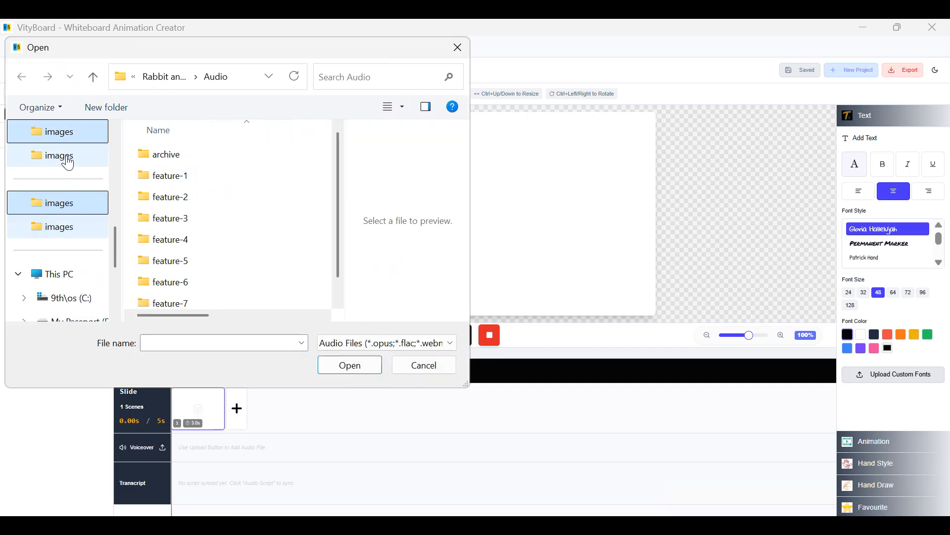
scroll(69, 187, "up", 6)
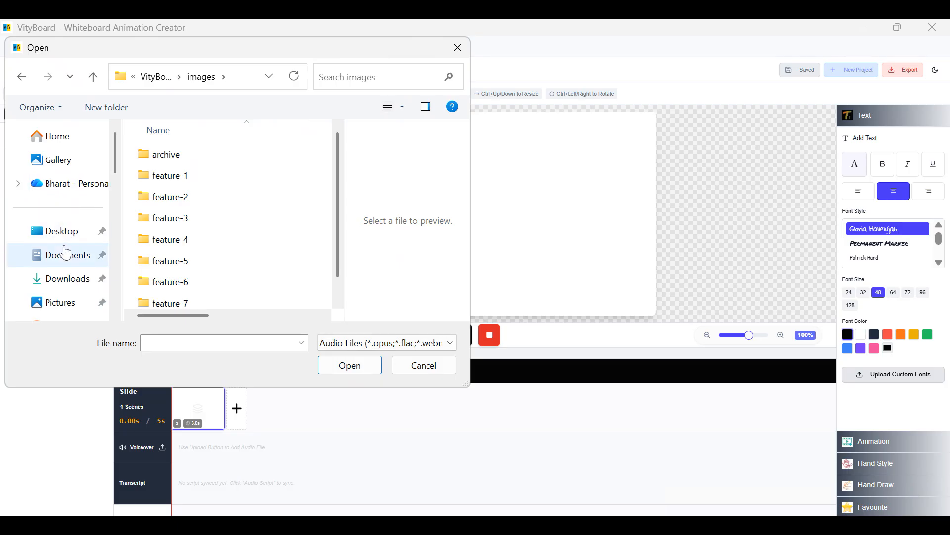
left_click(68, 289)
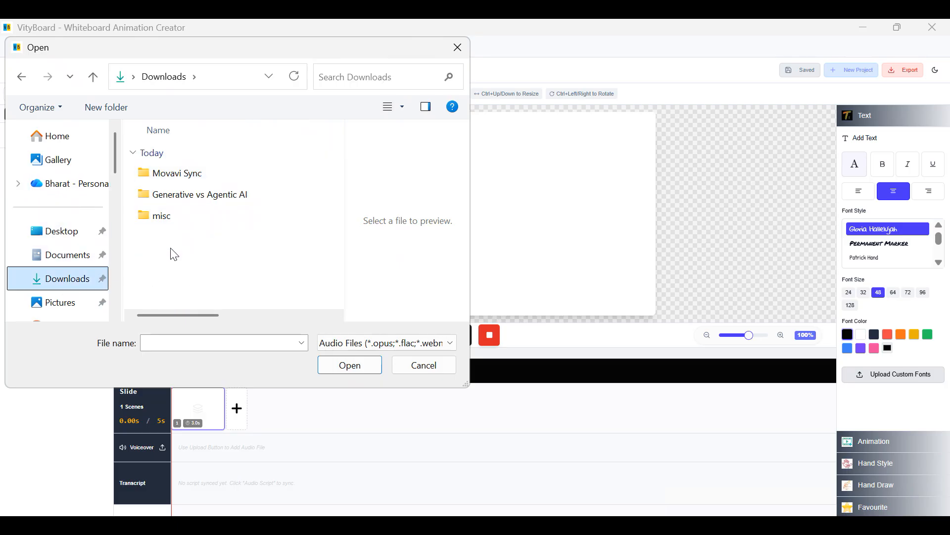
double_click(171, 198)
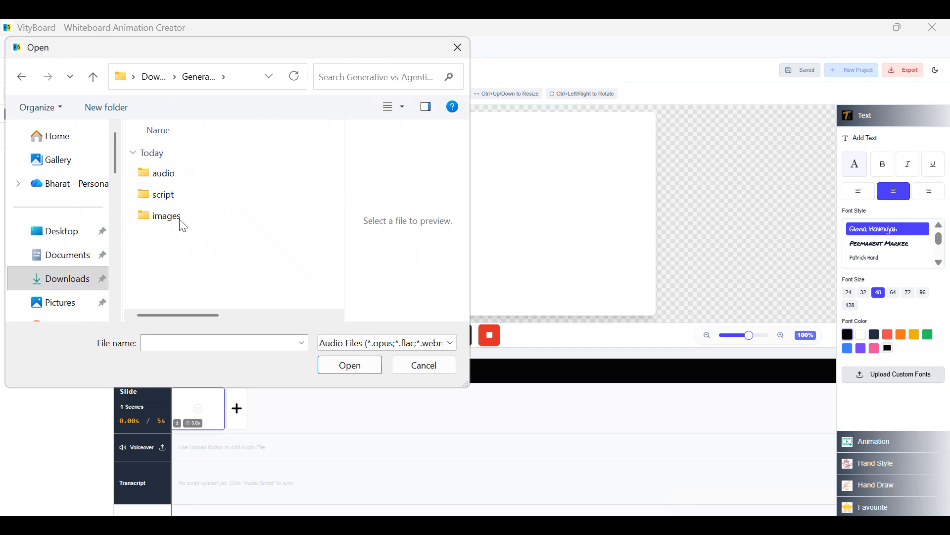
double_click(168, 175)
double_click(168, 176)
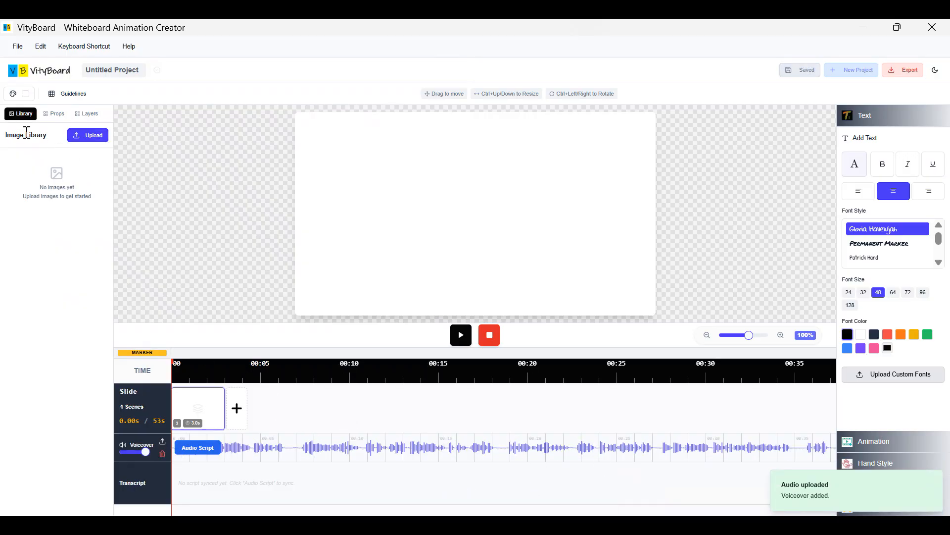
- Upload the images 1.png to 8.png from the project's images folder into the image library
left_click(81, 135)
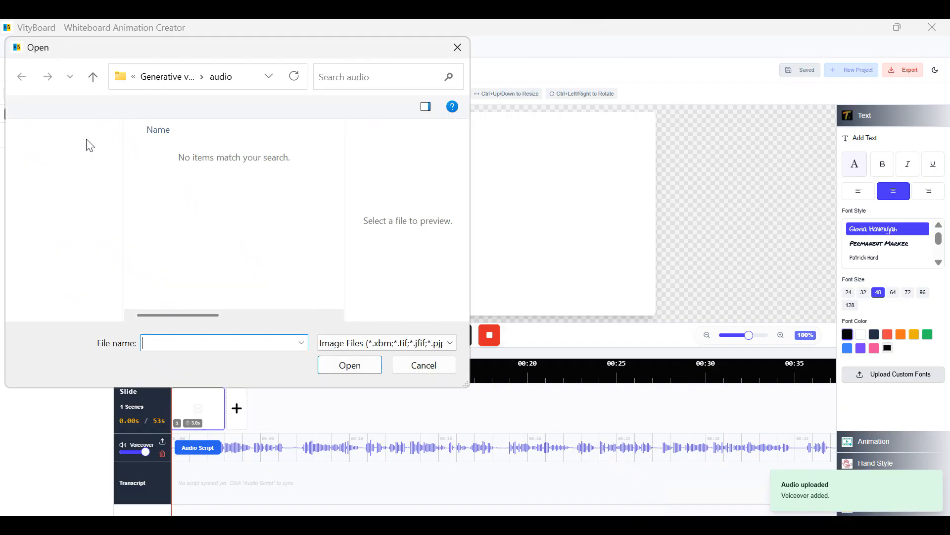
left_click(164, 82)
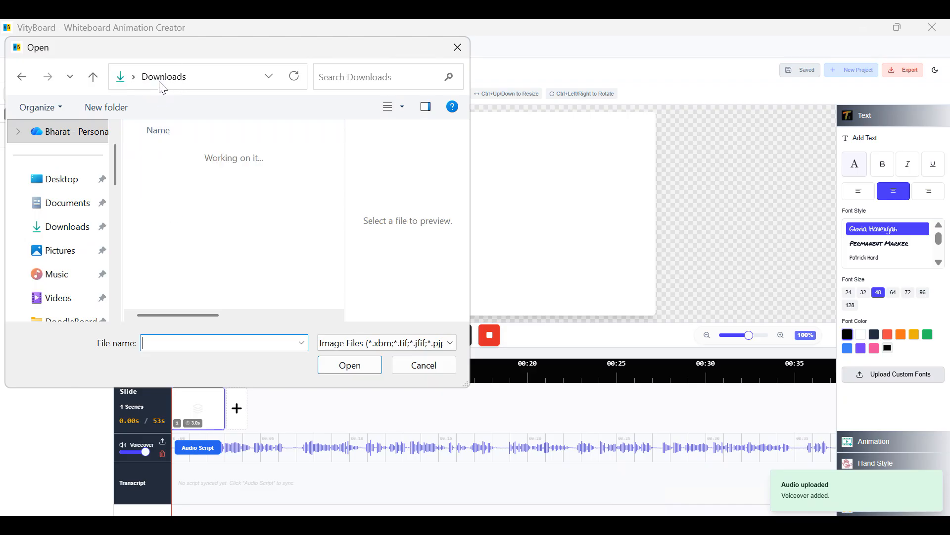
double_click(166, 193)
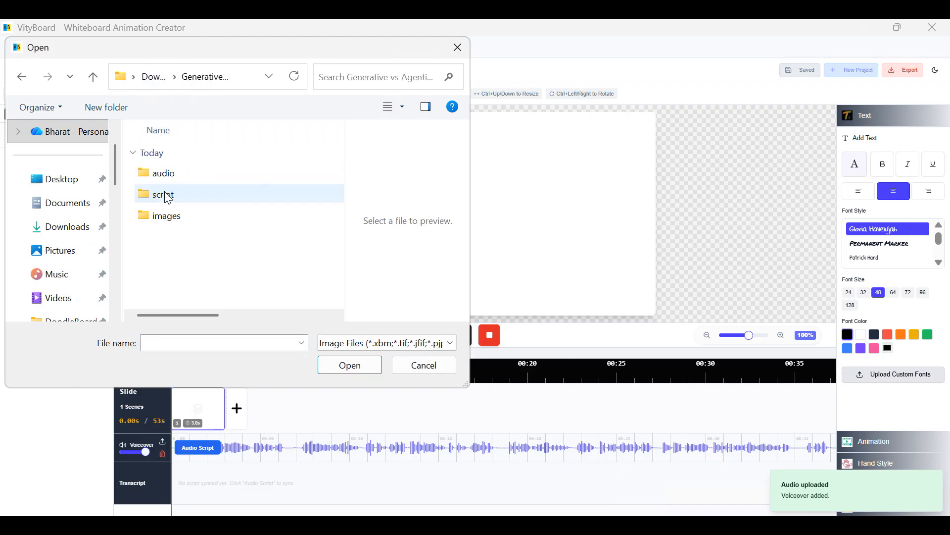
left_click(168, 224)
double_click(168, 225)
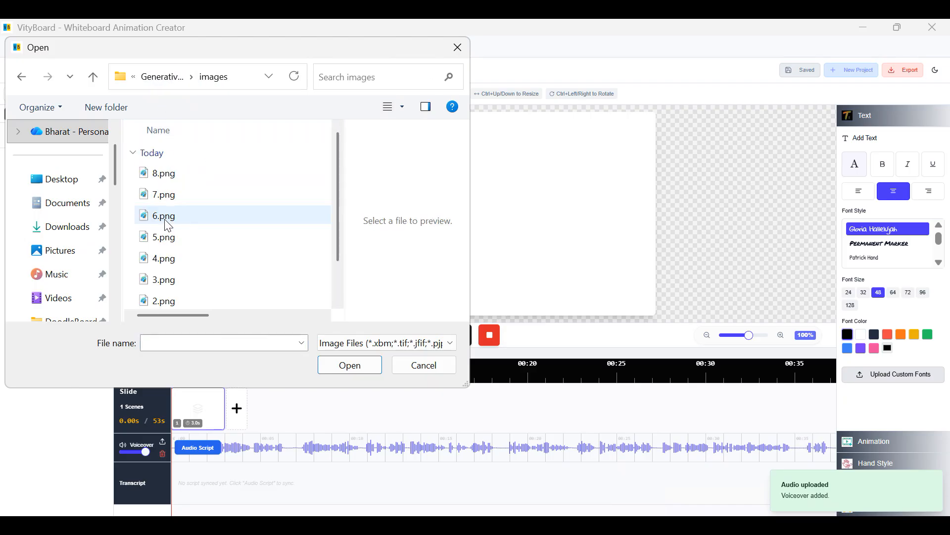
left_click(162, 182)
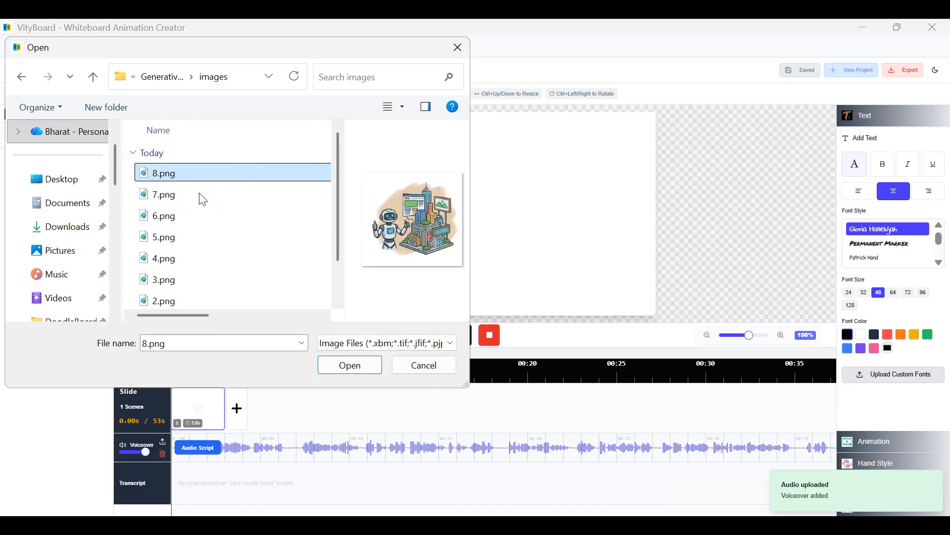
scroll(208, 203, "down", 1)
left_click(166, 277, "shift")
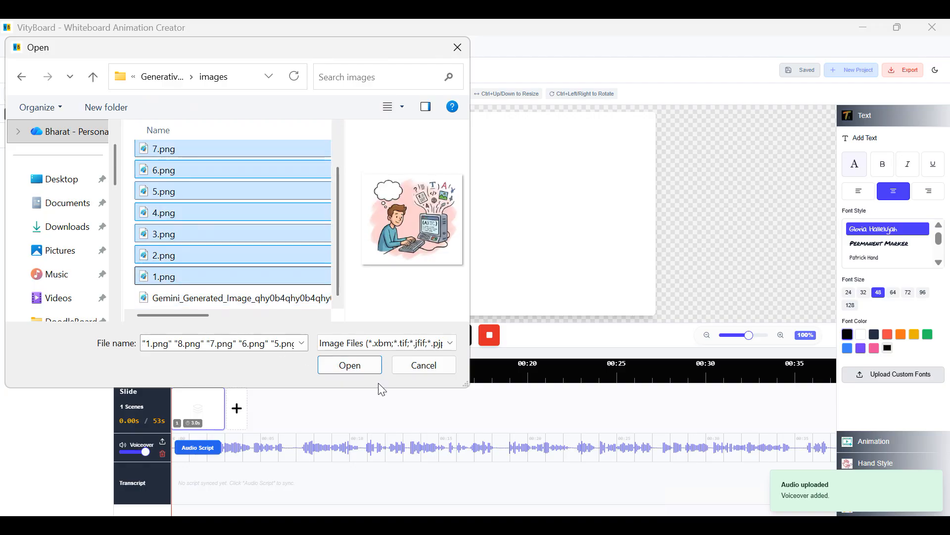
left_click(360, 369)
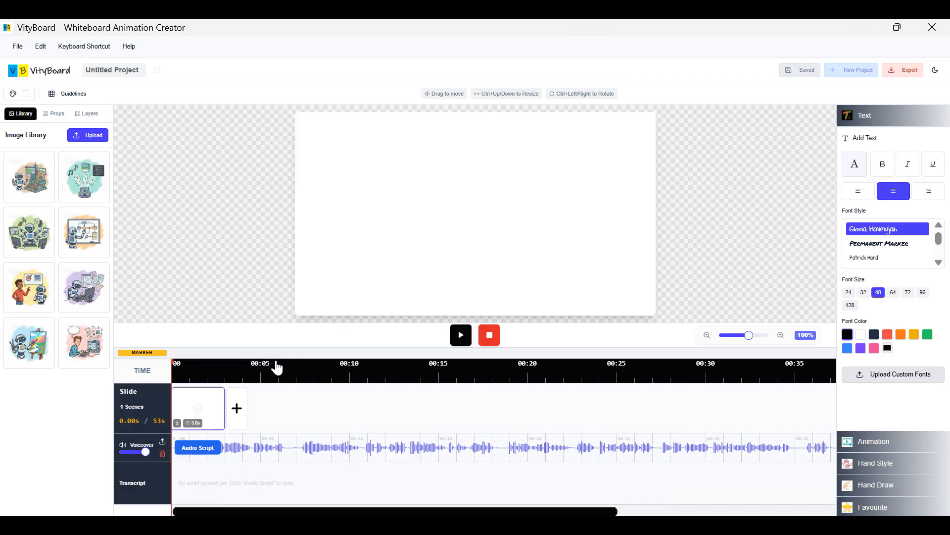
- Play the opening seconds of the voiceover twice from the start of the timeline, stopping playback each time
left_click(461, 337)
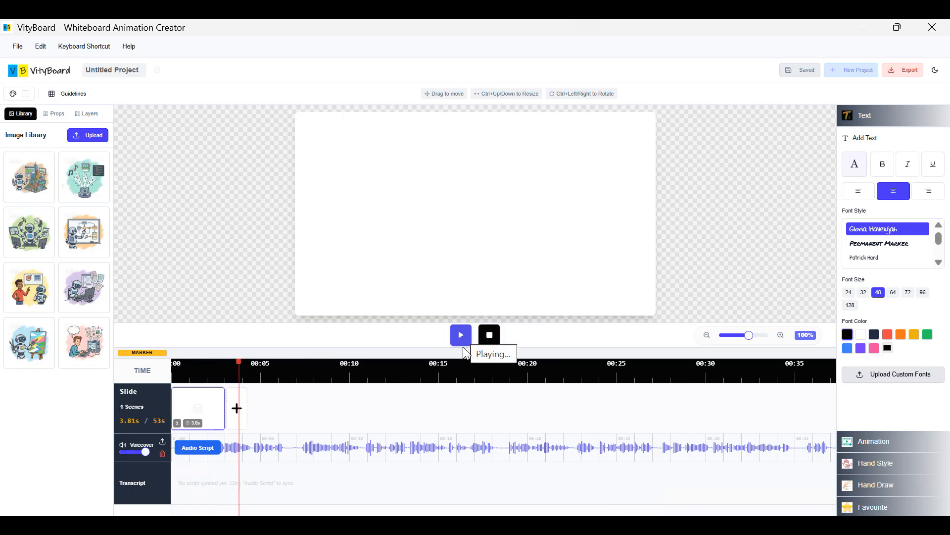
left_click(490, 335)
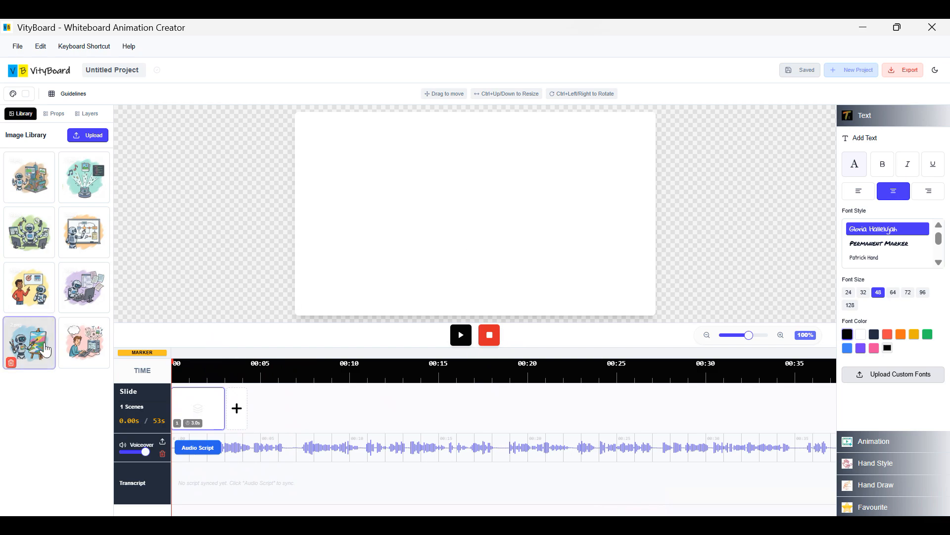
mouse_move(73, 355)
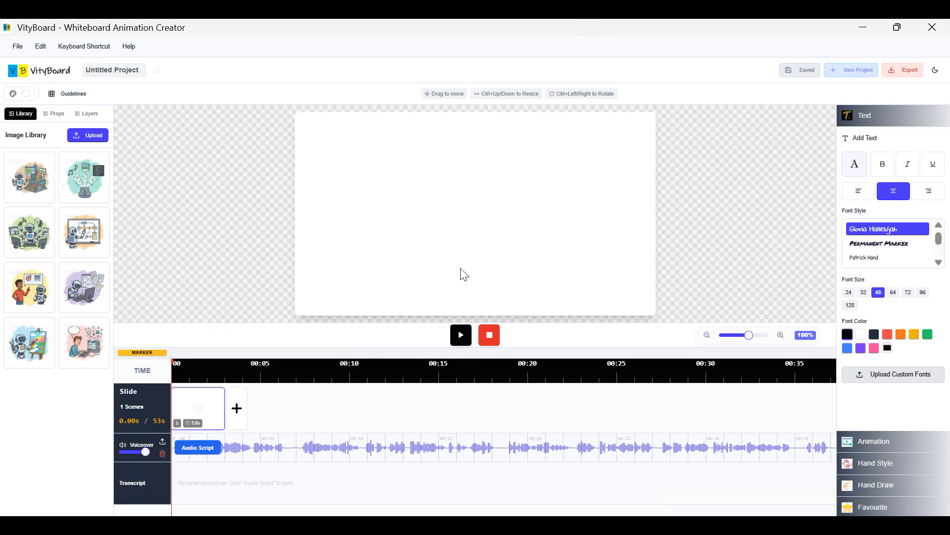
left_click(461, 341)
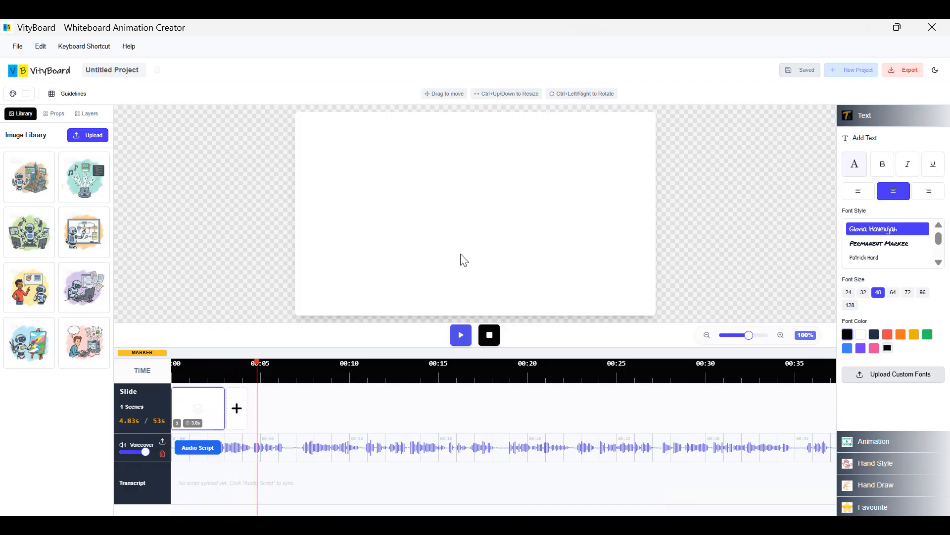
left_click(490, 339)
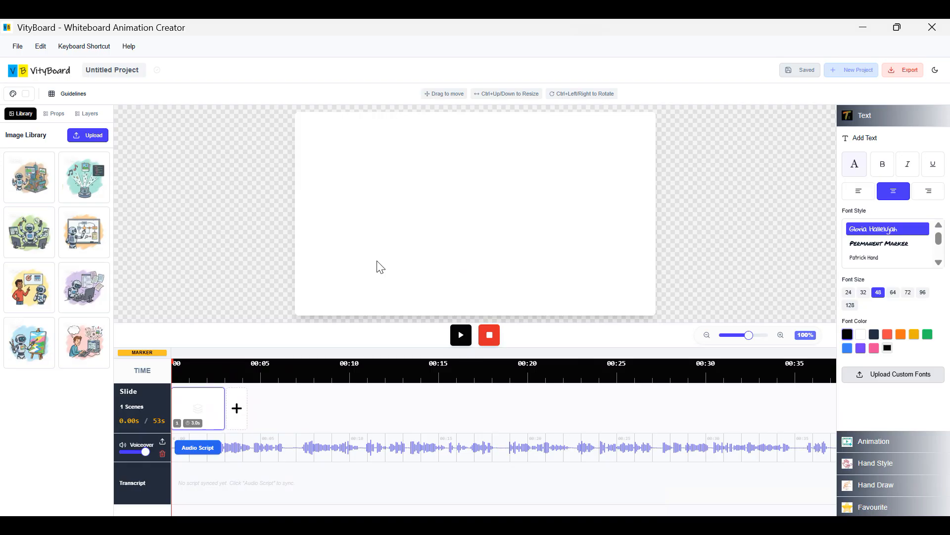
- Add two slides, using a black canvas background for the last one, and move the black slide to the start of the timeline
left_click(236, 408)
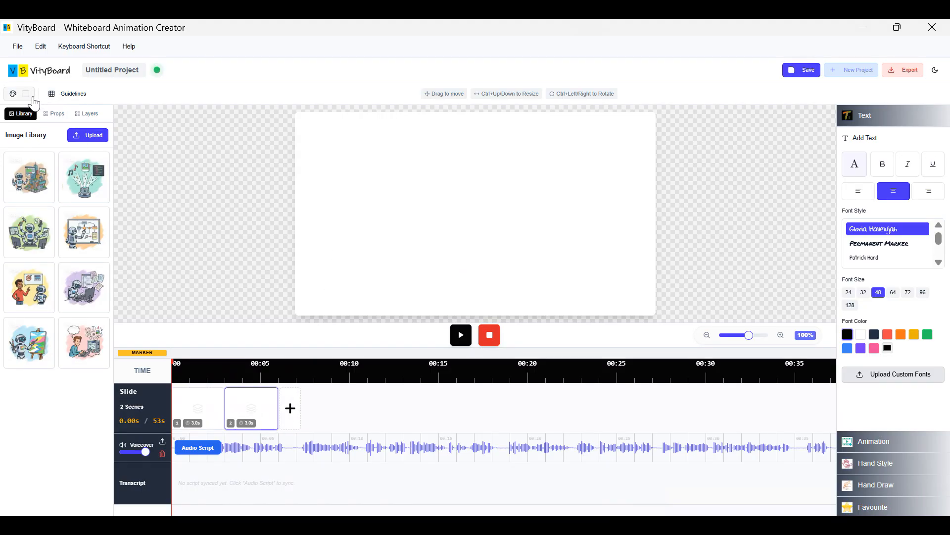
left_click(13, 93)
left_click(70, 126)
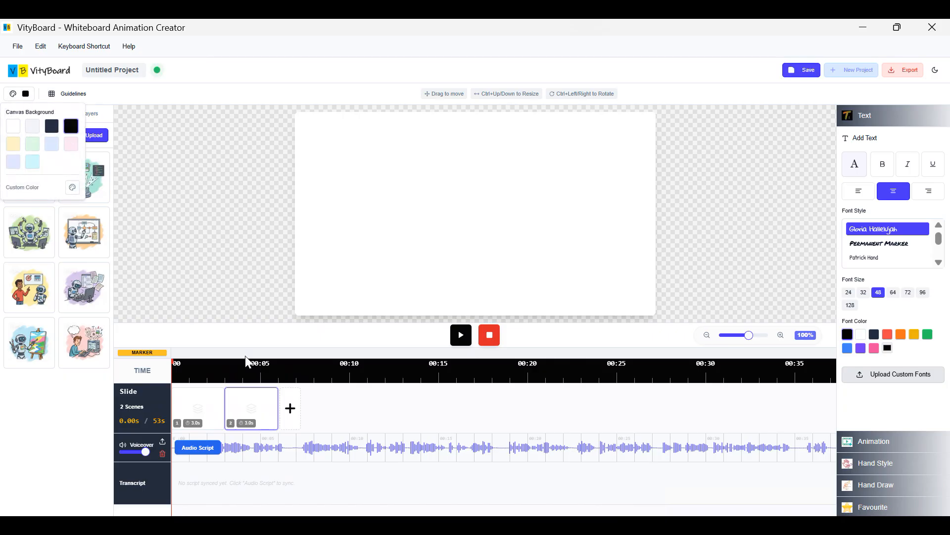
left_click(291, 408)
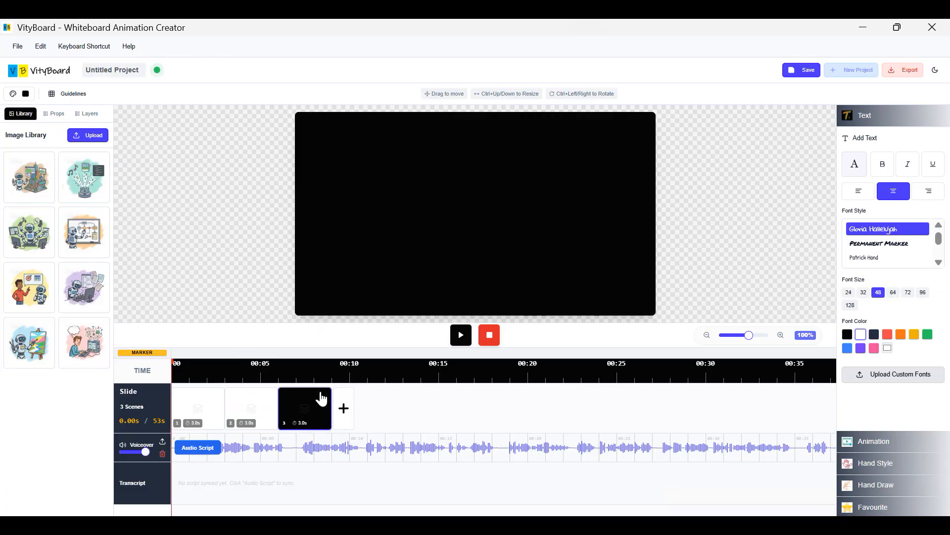
left_click_drag(305, 417, 200, 414)
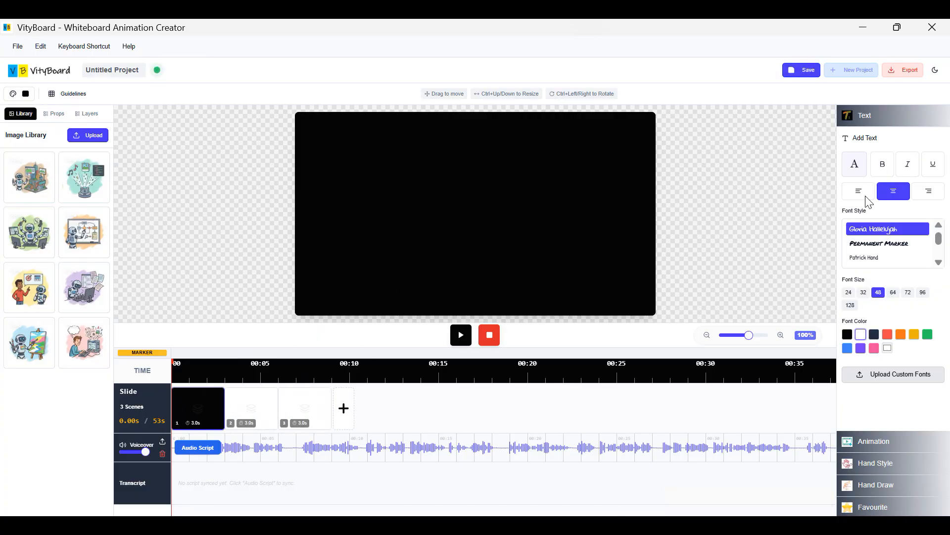
- Add the title text "Generative AI vs Agentic AI" to the black first slide
left_click(864, 138)
double_click(482, 211)
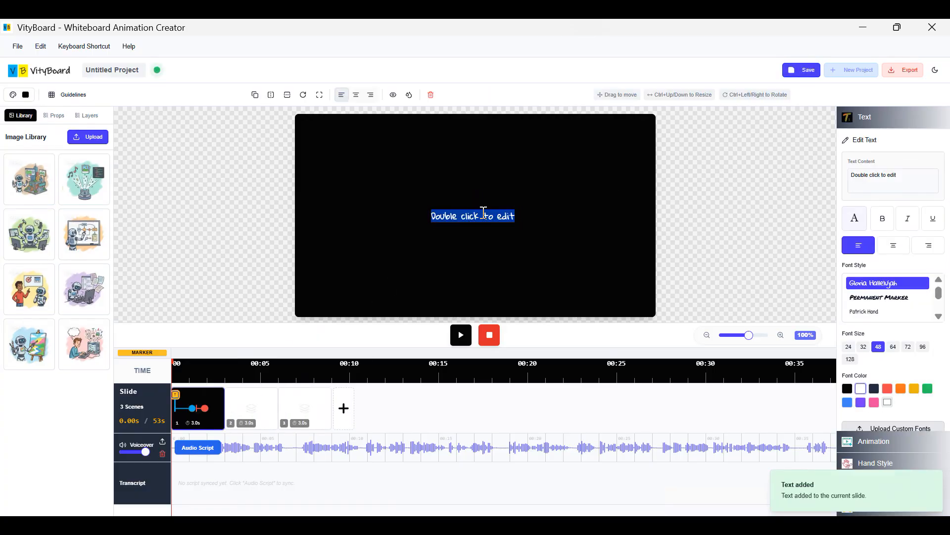
type("Generative AI")
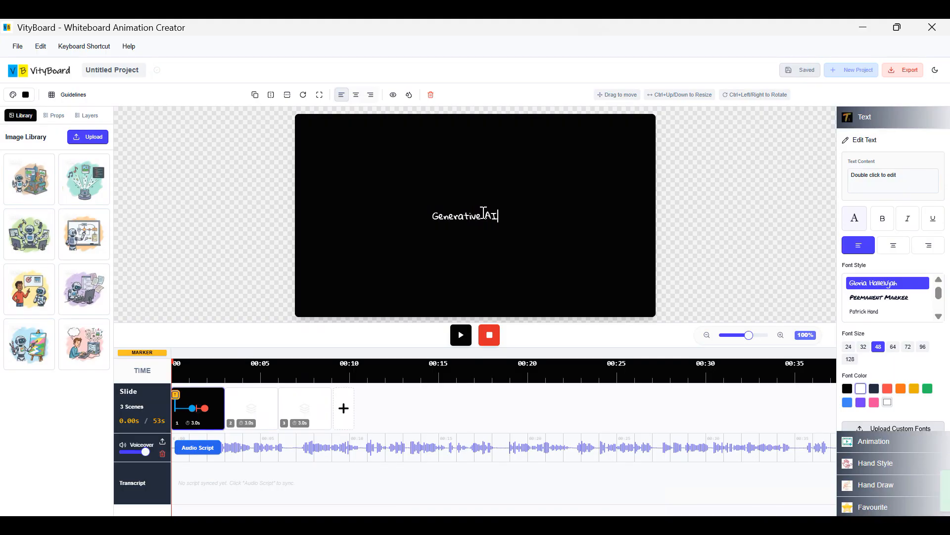
type(" vs ")
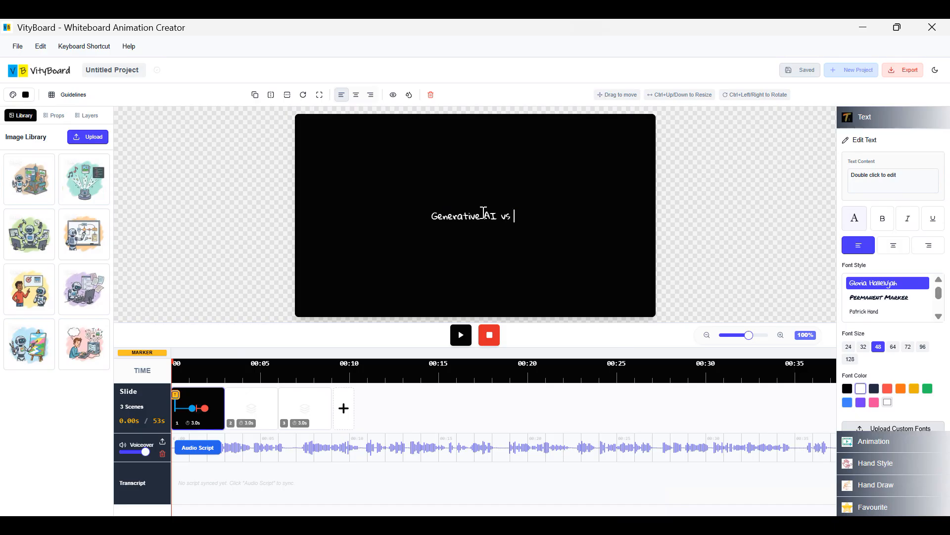
type("Agentivc")
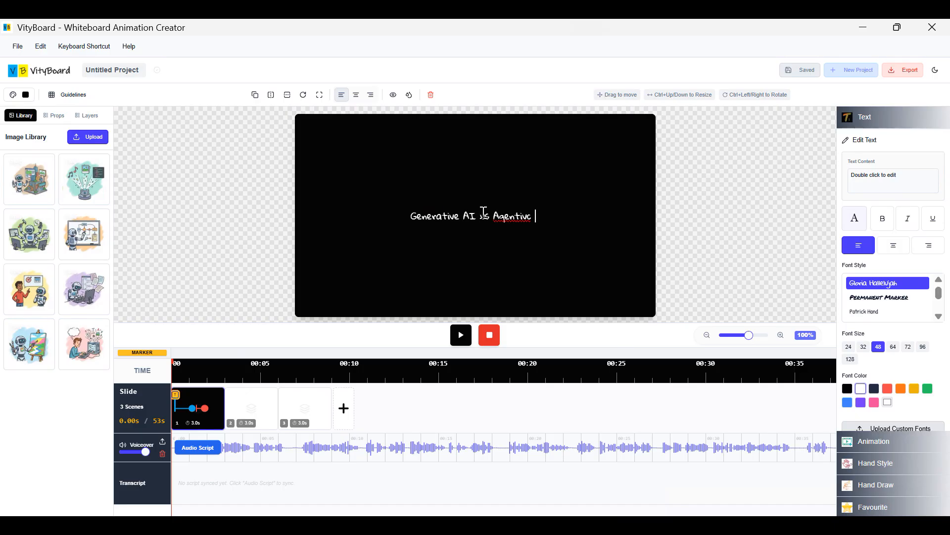
key("BackSpace")
key("BackSpace")
key("BackSpace")
type("c AI")
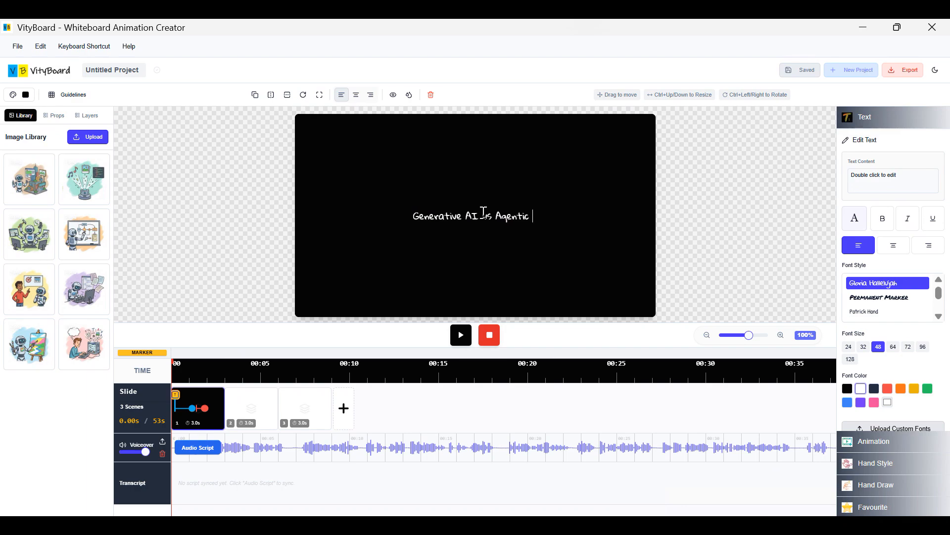
left_click(581, 276)
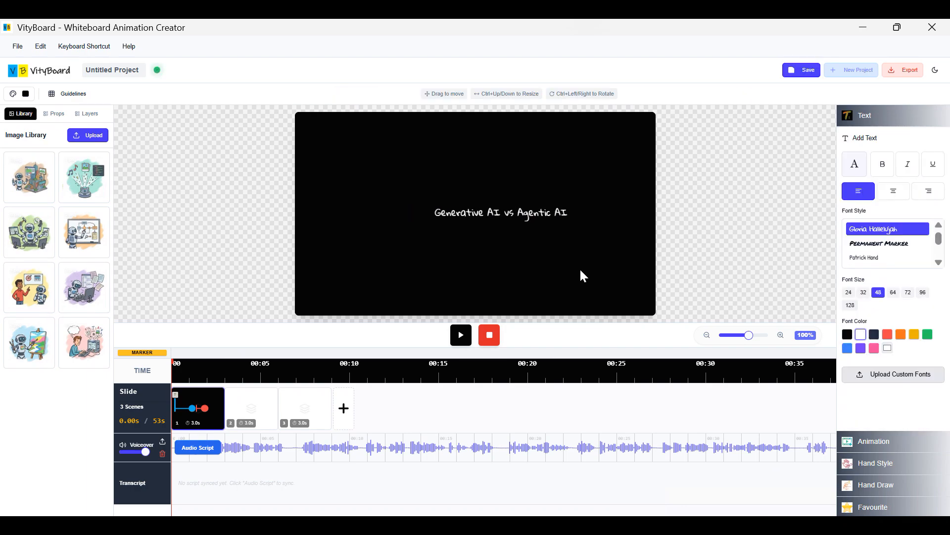
- Play the voiceover from the start of the second slide into the third, then stop playback
left_click(257, 417)
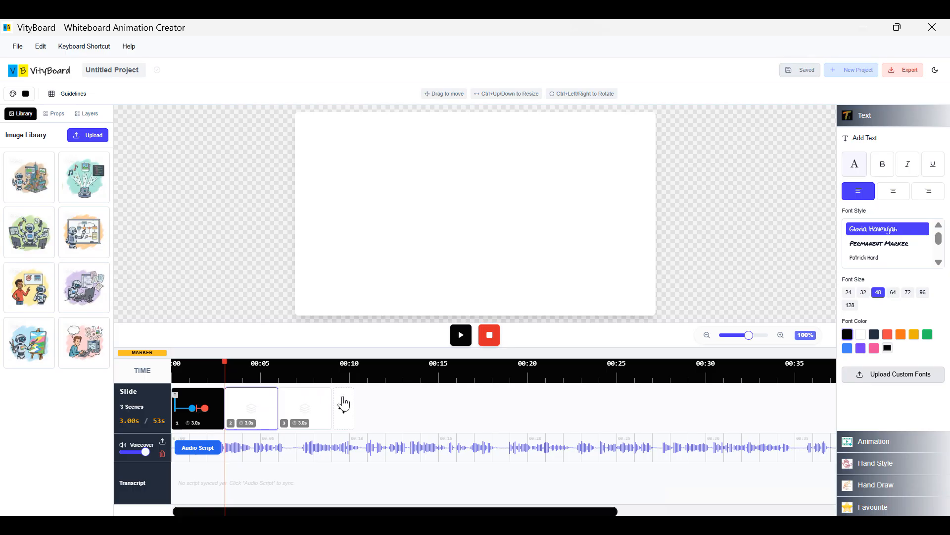
left_click(461, 335)
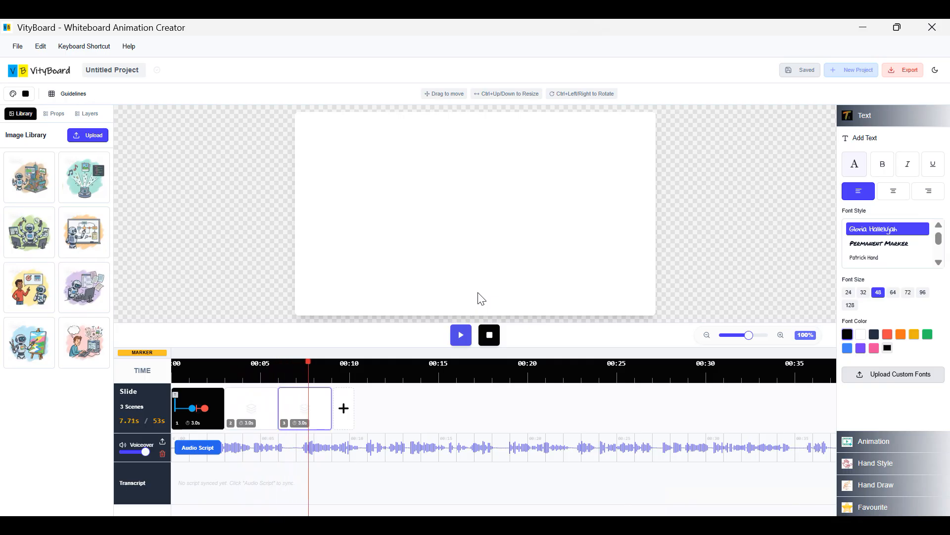
left_click(490, 336)
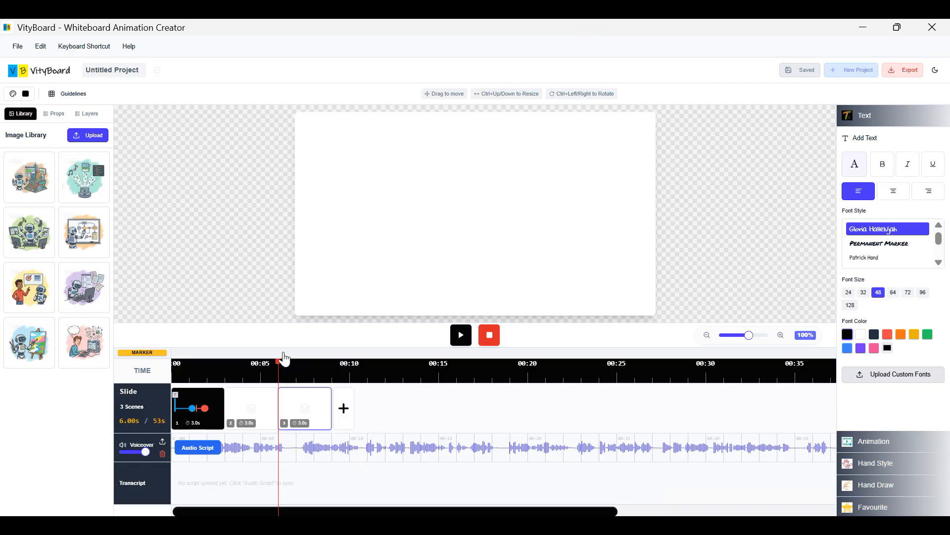
- Place a timeline marker at about 8 seconds and name it "Gen AI"
left_click(316, 354)
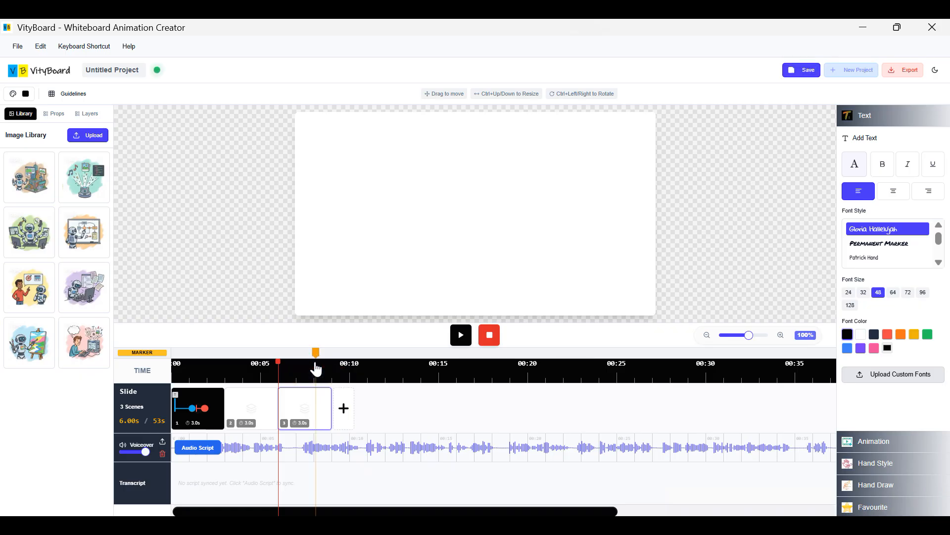
left_click(316, 354)
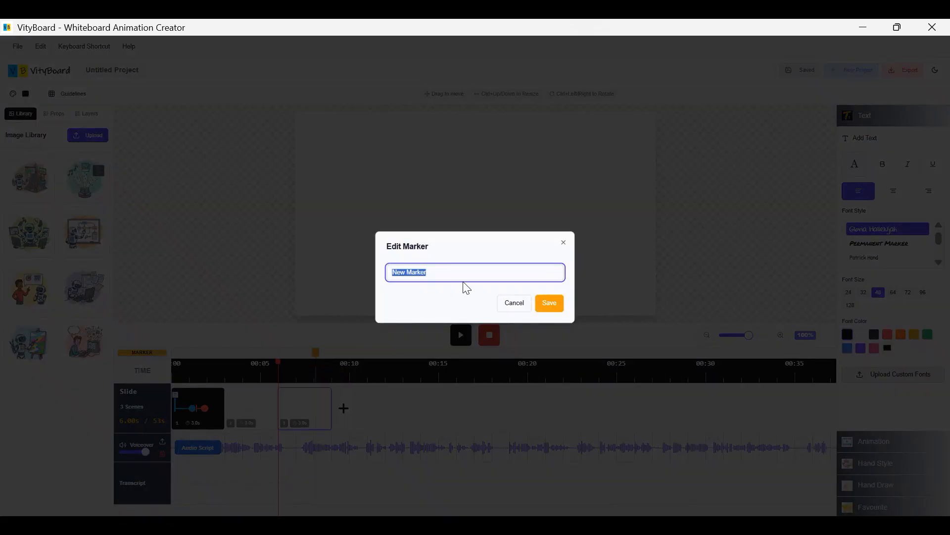
type("Gen AI")
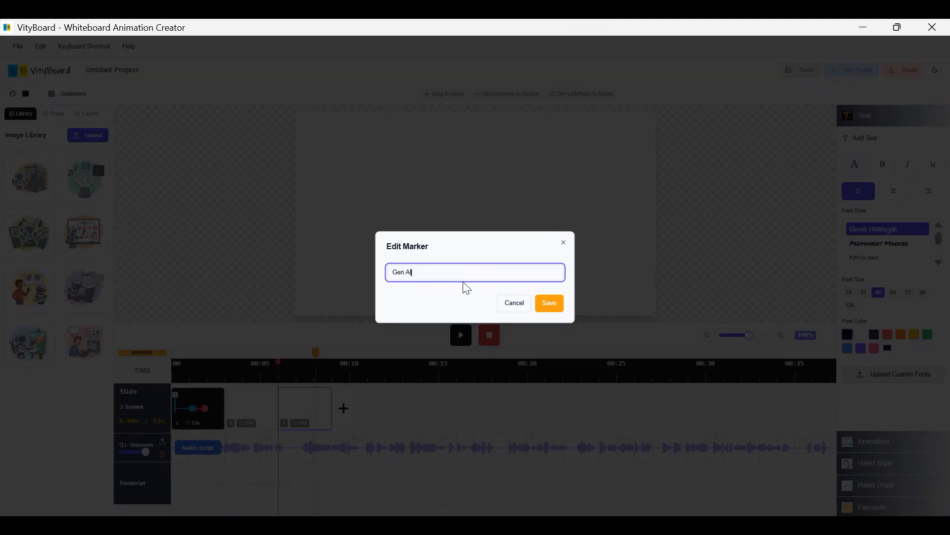
left_click(548, 303)
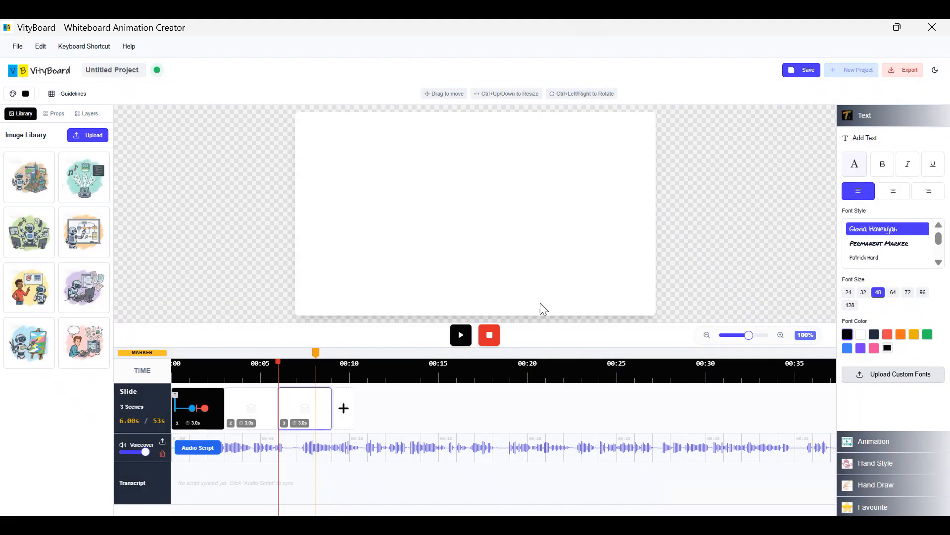
left_click(398, 351)
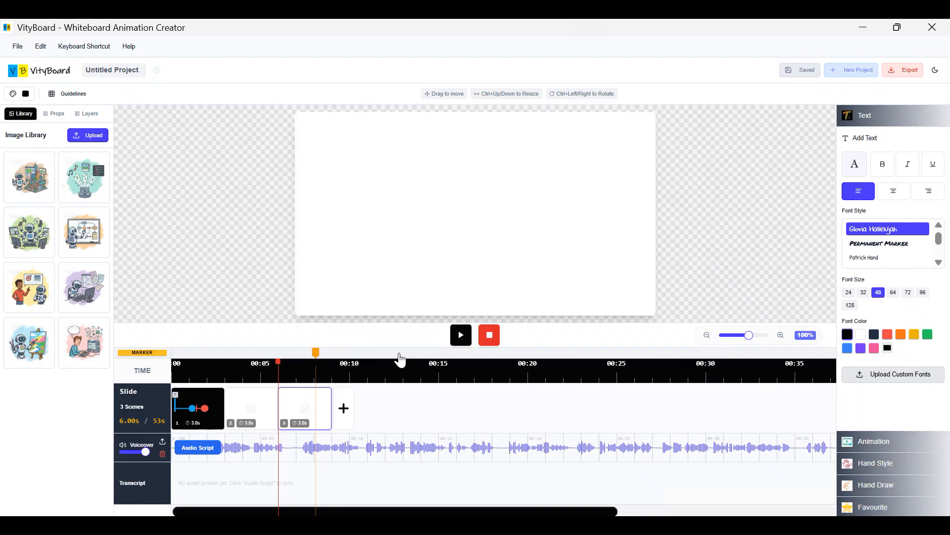
- Add a timeline marker at about 12.7 seconds and name it "Agent AI"
double_click(399, 352)
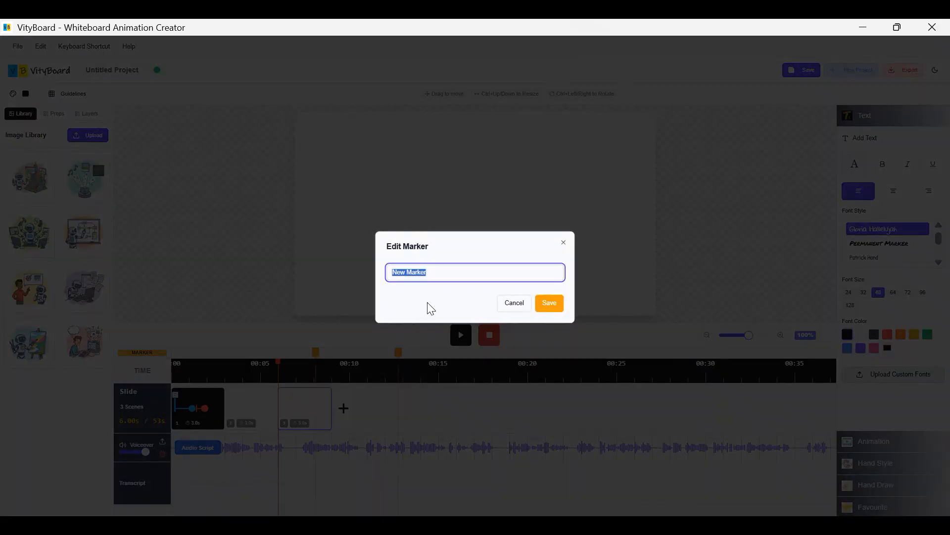
type("Agent AI")
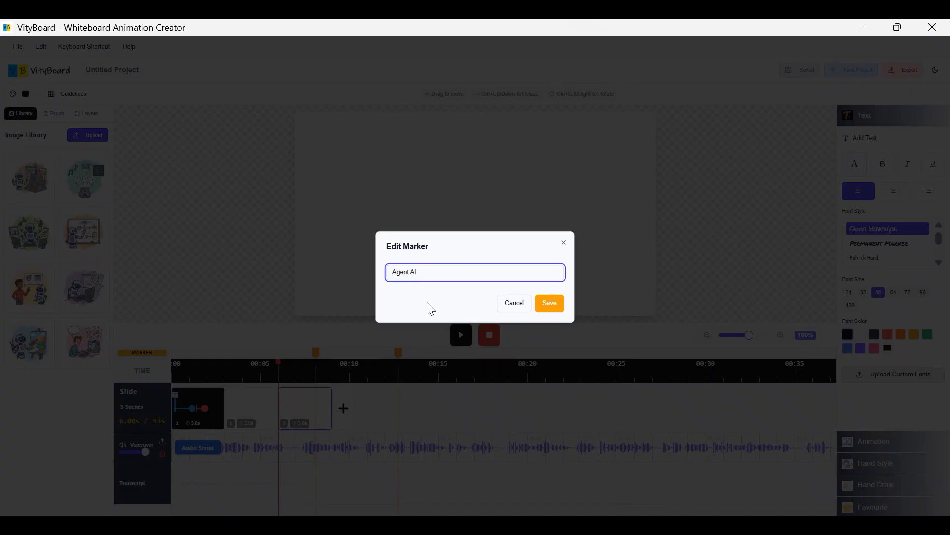
left_click(548, 303)
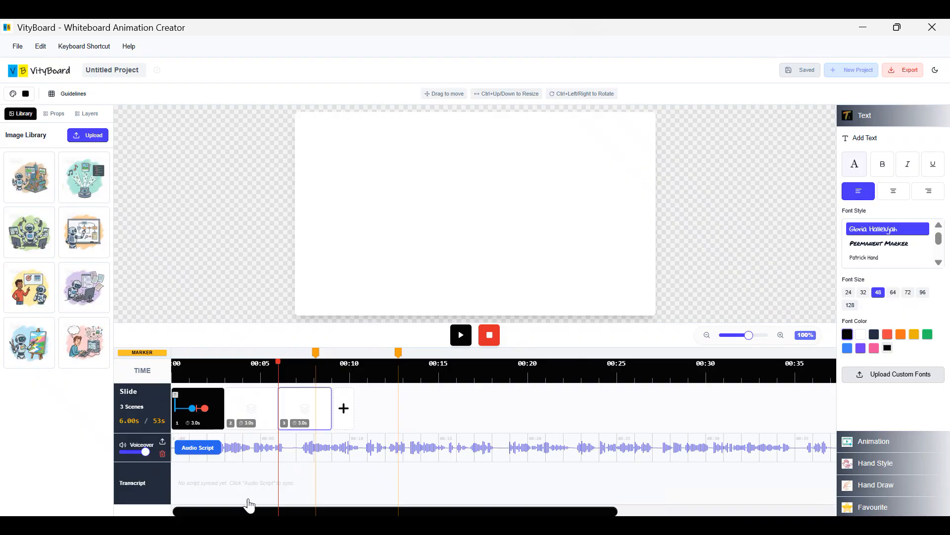
- Open the voiceover script entry, then switch to Notepad++ and copy the whole text of Script.txt
left_click(198, 448)
left_click(385, 299)
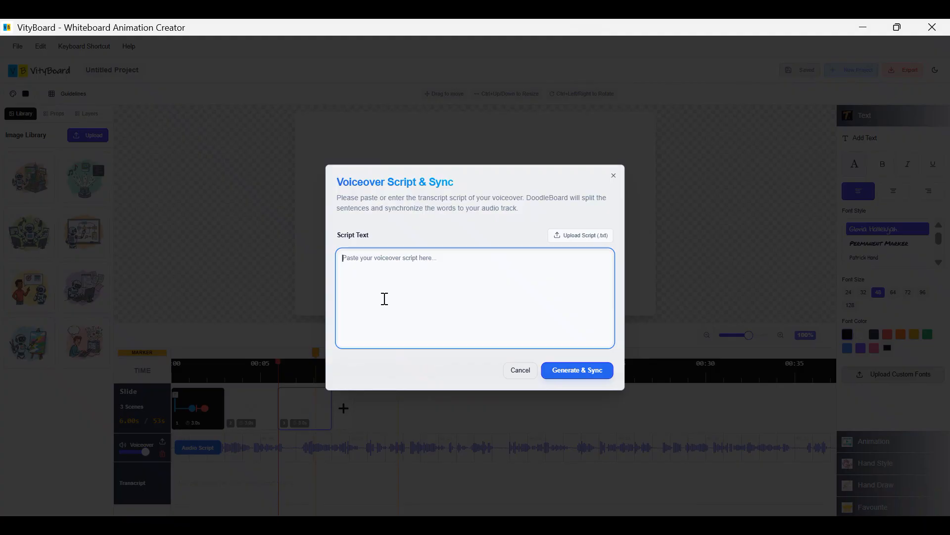
key("alt+Tab")
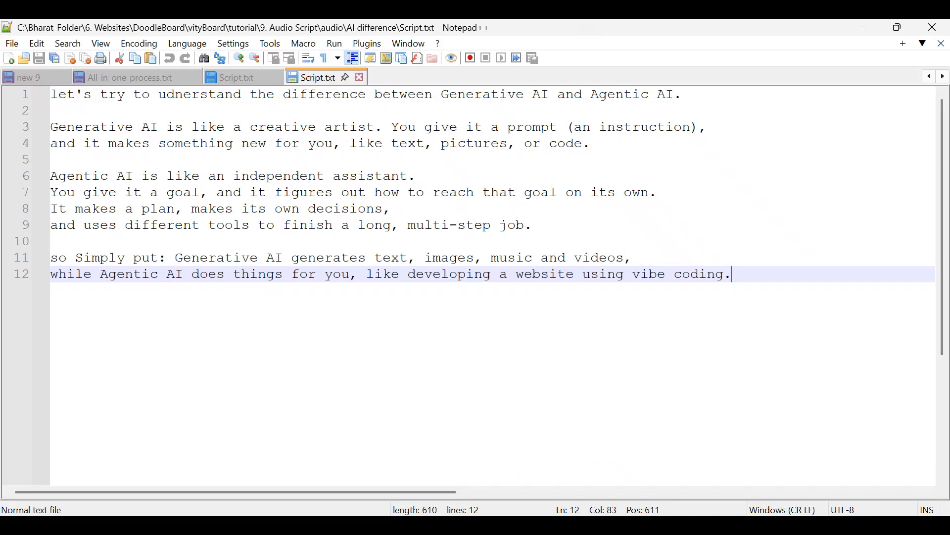
left_click(56, 97)
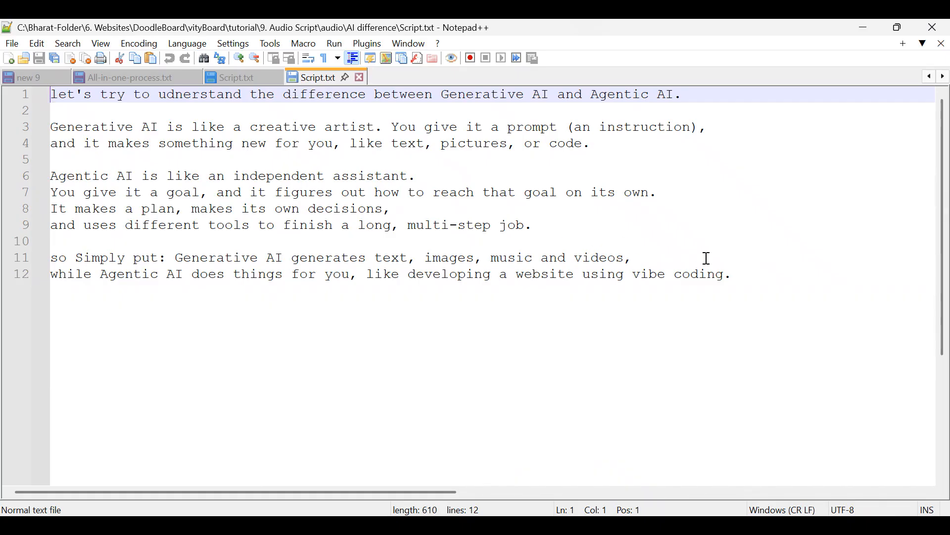
left_click(735, 276, "shift")
key("ctrl+c")
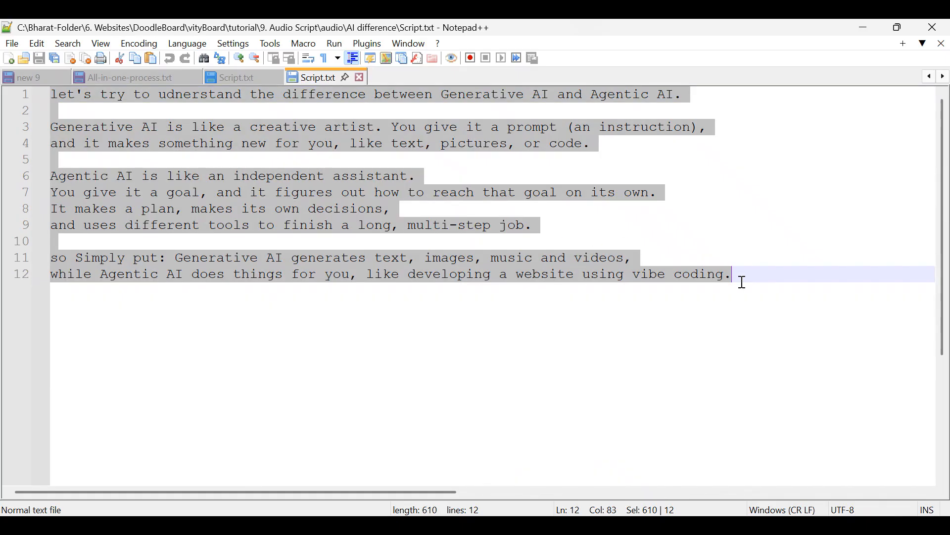
- Return to VityBoard, paste the copied script as the voiceover script, and generate the synced transcript
left_click(868, 25)
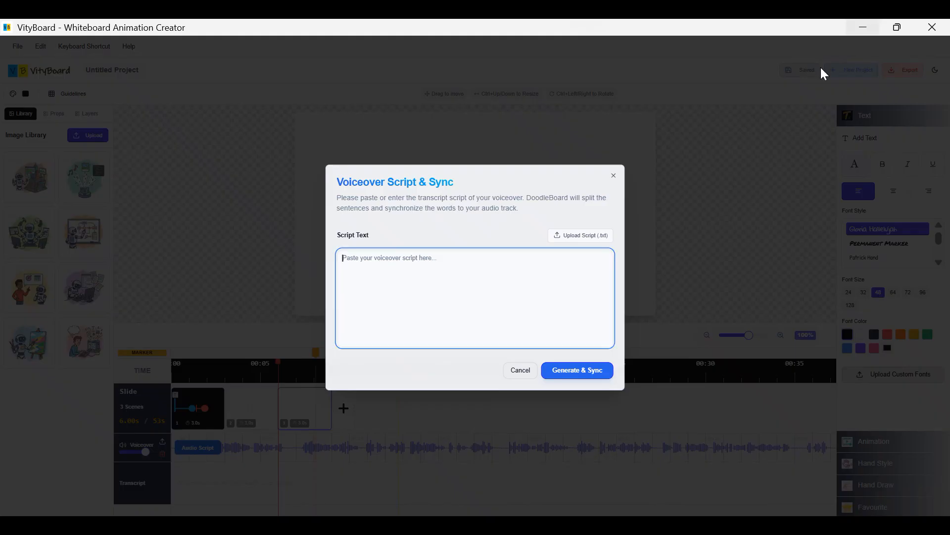
key("ctrl+v")
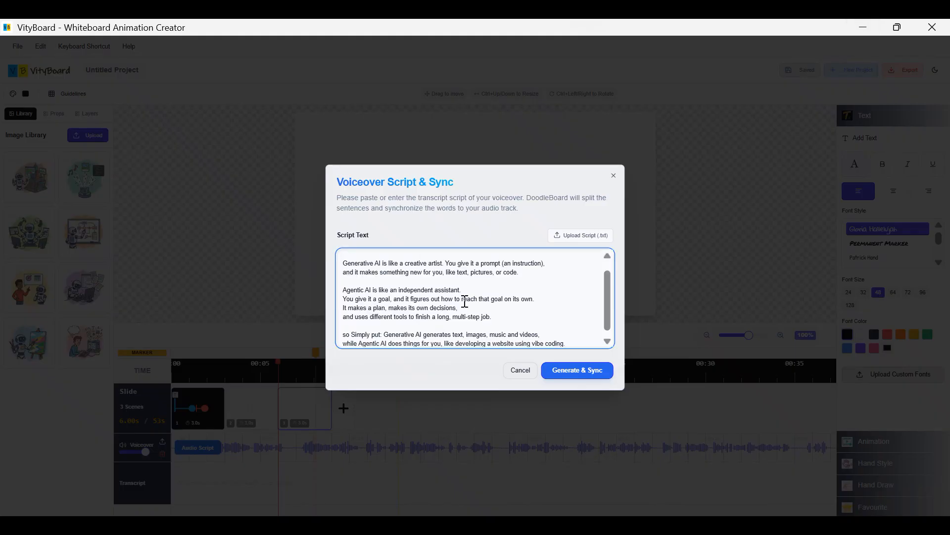
scroll(465, 302, "down", 1)
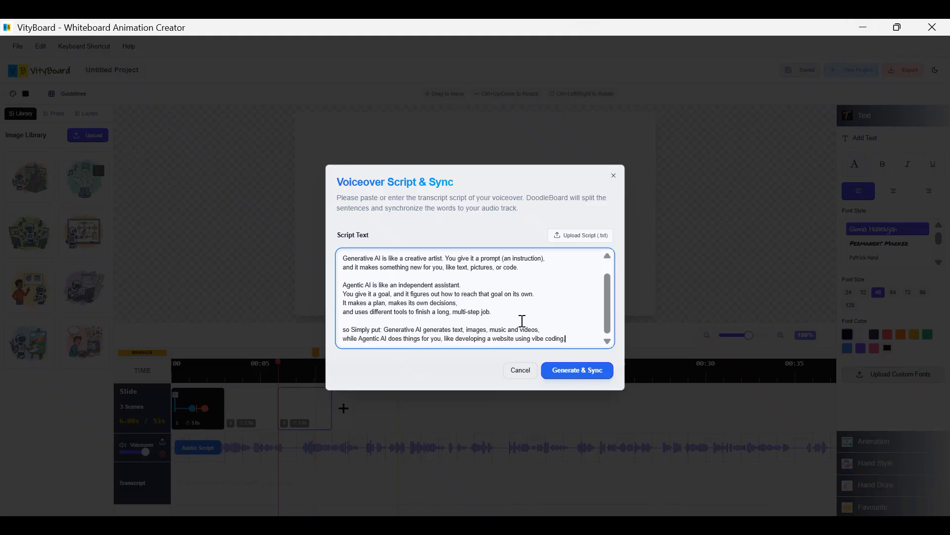
left_click(591, 364)
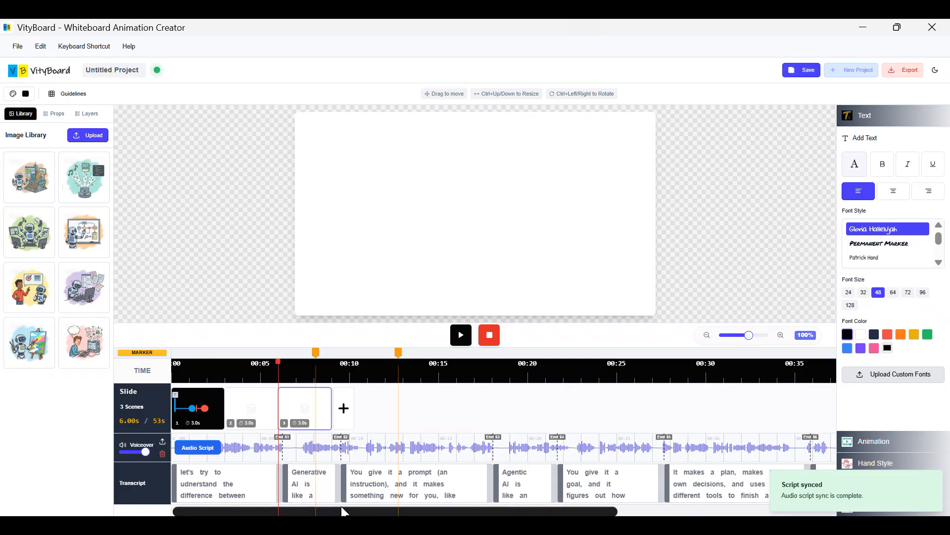
- Extend the first transcript sentence so it ends at about 7 seconds, and save the project
left_click_drag(342, 511, 559, 511)
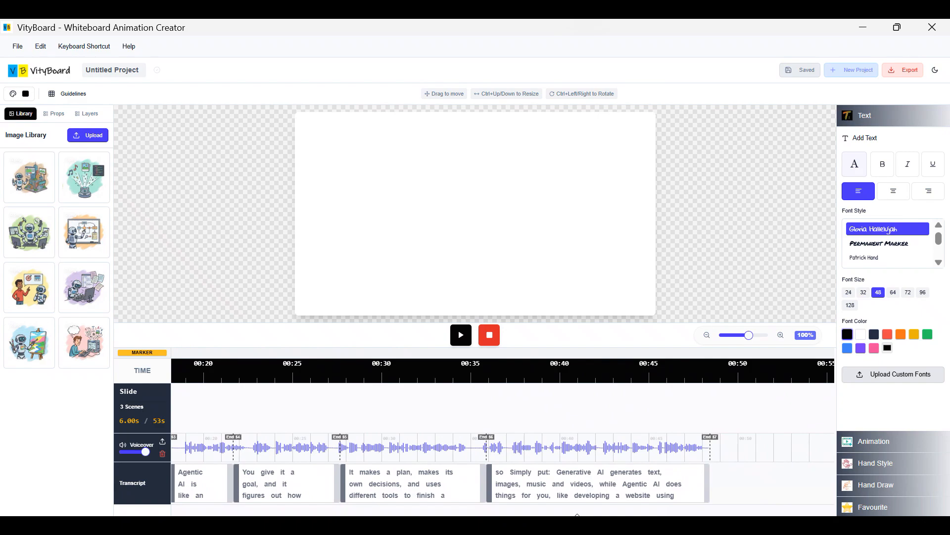
left_click_drag(546, 513, 297, 500)
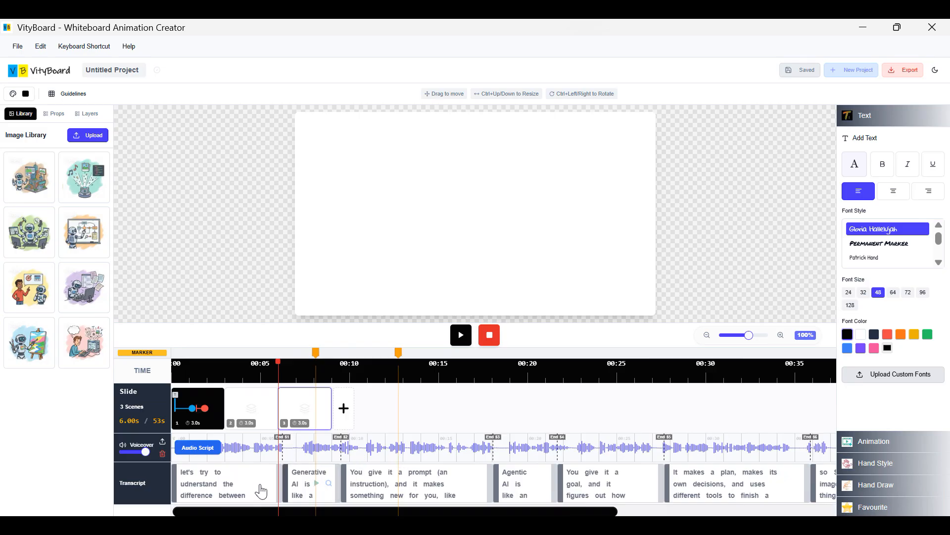
left_click(230, 485)
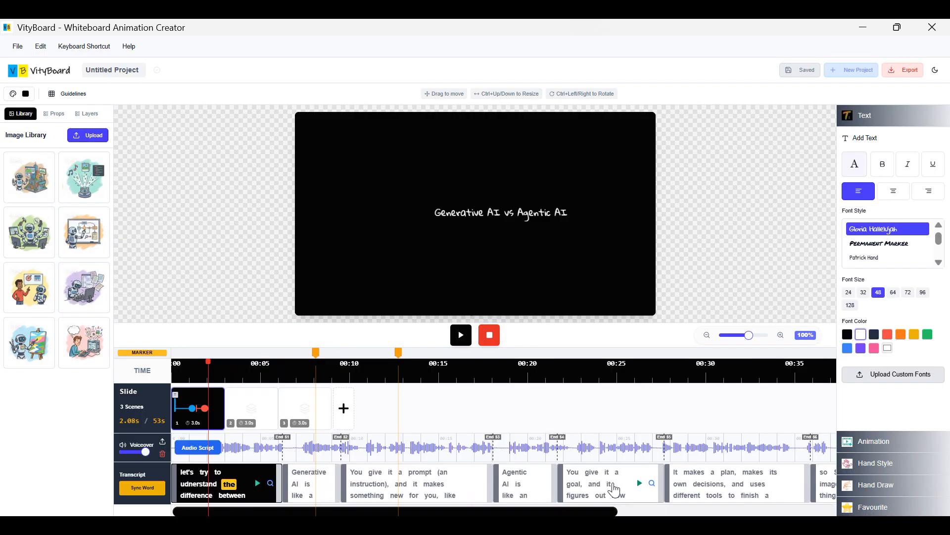
mouse_move(567, 514)
left_mouse_down()
mouse_move(597, 515)
mouse_move(567, 515)
left_mouse_up()
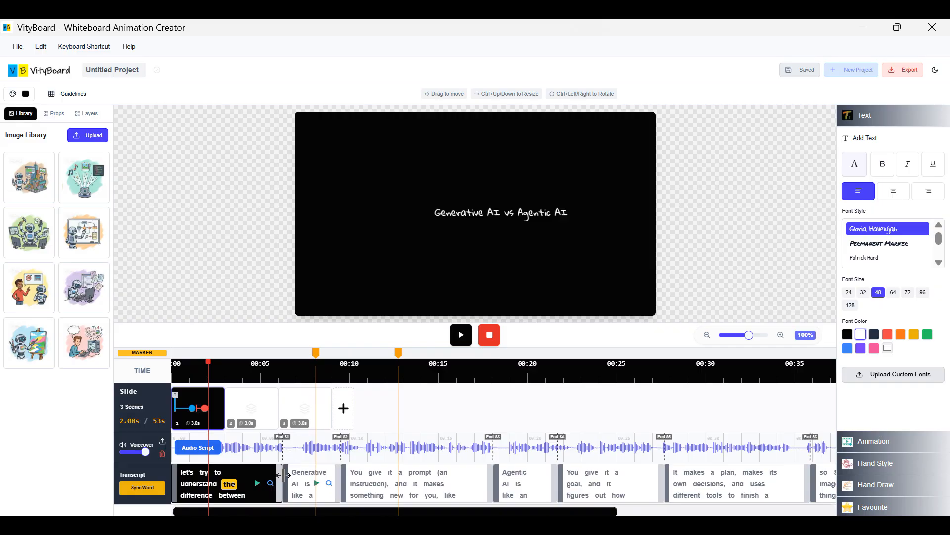
left_click_drag(283, 478, 297, 473)
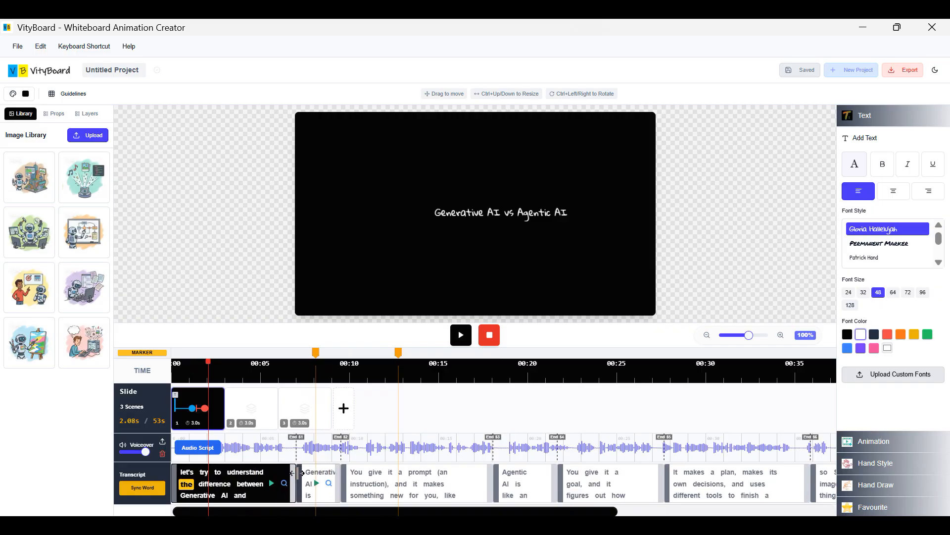
left_click(303, 475)
key("ctrl+s")
- View the full wording of the first and second transcript sentences in their transcript details
mouse_move(283, 490)
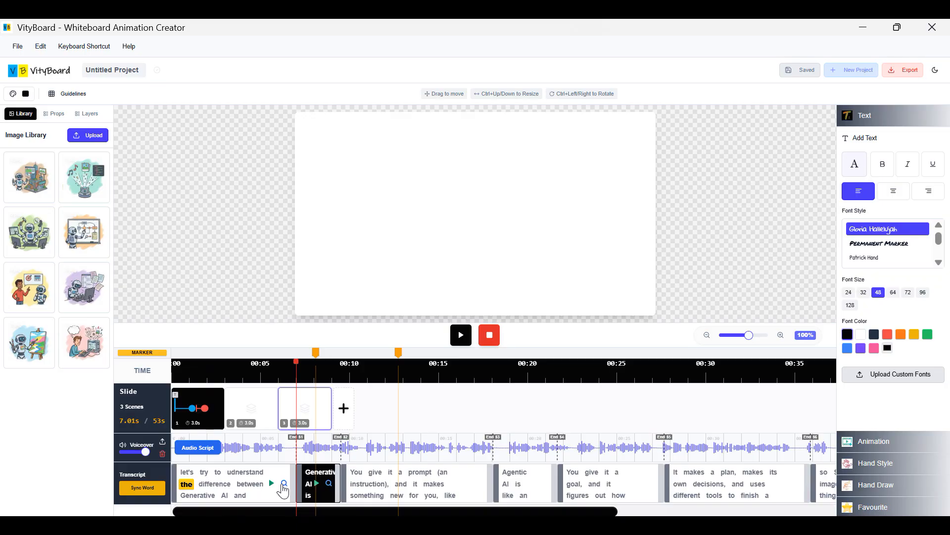
left_click(283, 484)
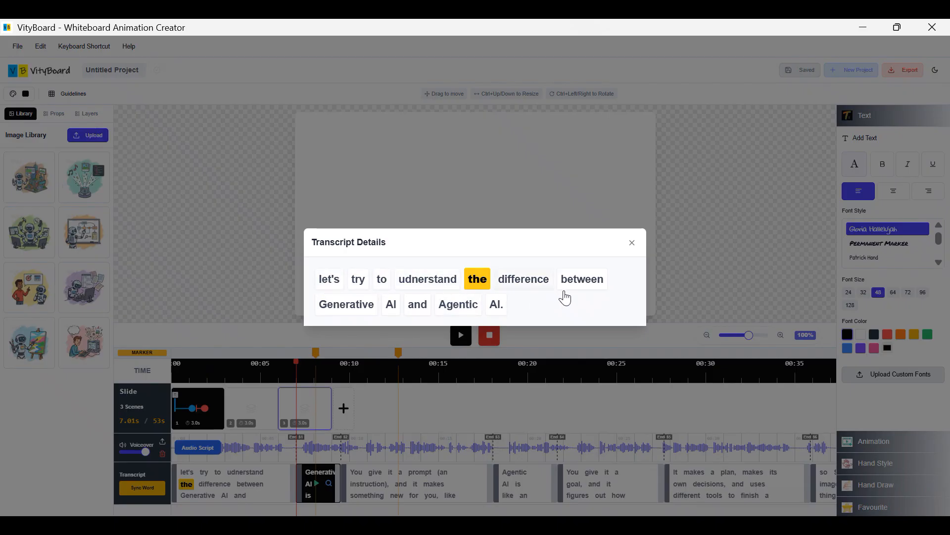
left_click(633, 244)
left_click(329, 482)
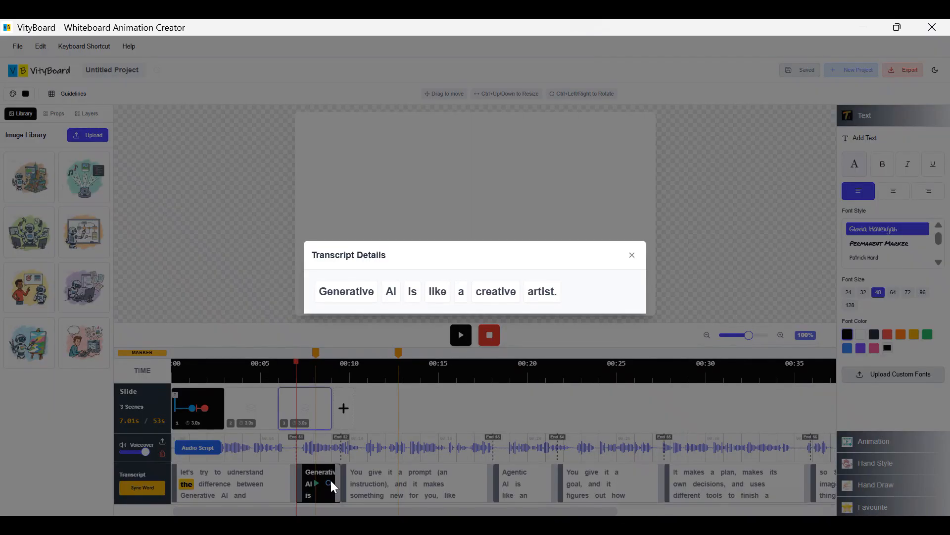
left_click(633, 256)
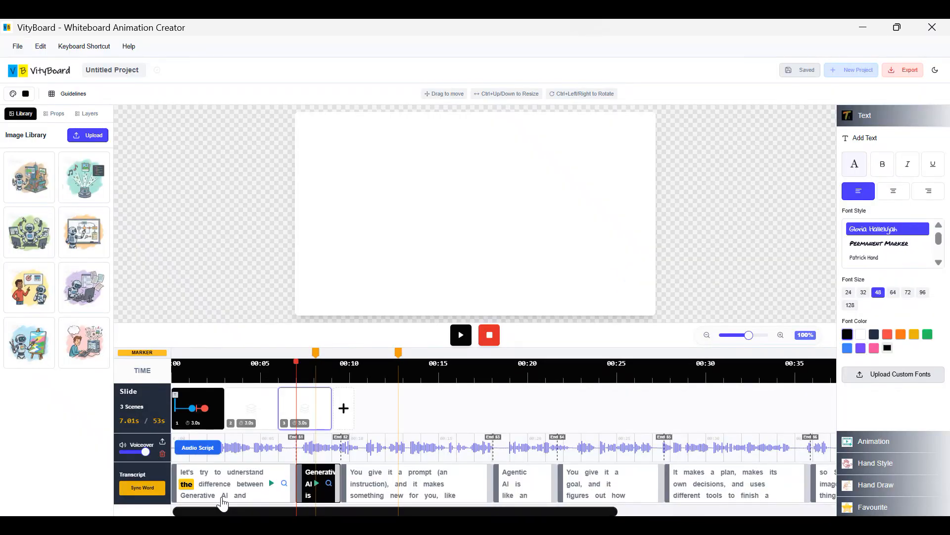
- Jump to the transcript words "difference" and "makes", then play part of the third sentence and pause
left_click(208, 495)
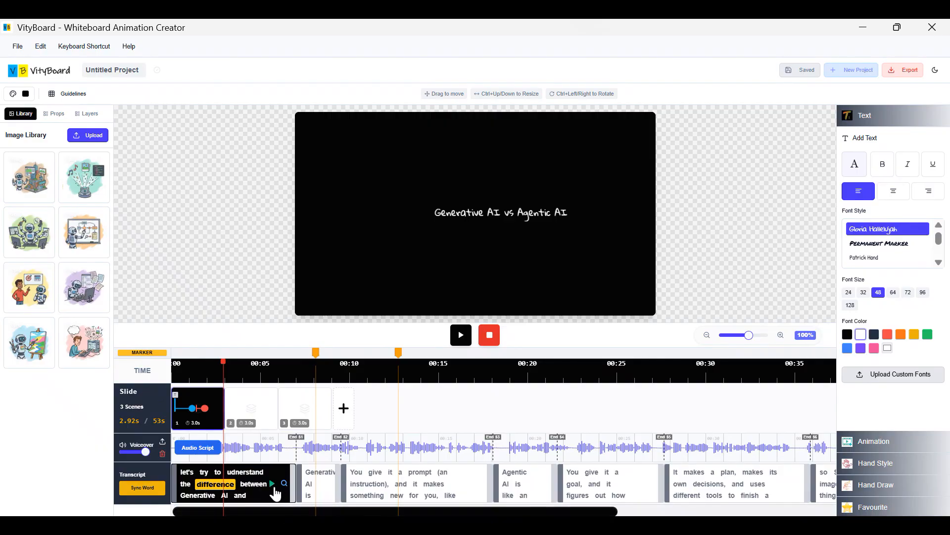
mouse_move(252, 405)
left_click(426, 489)
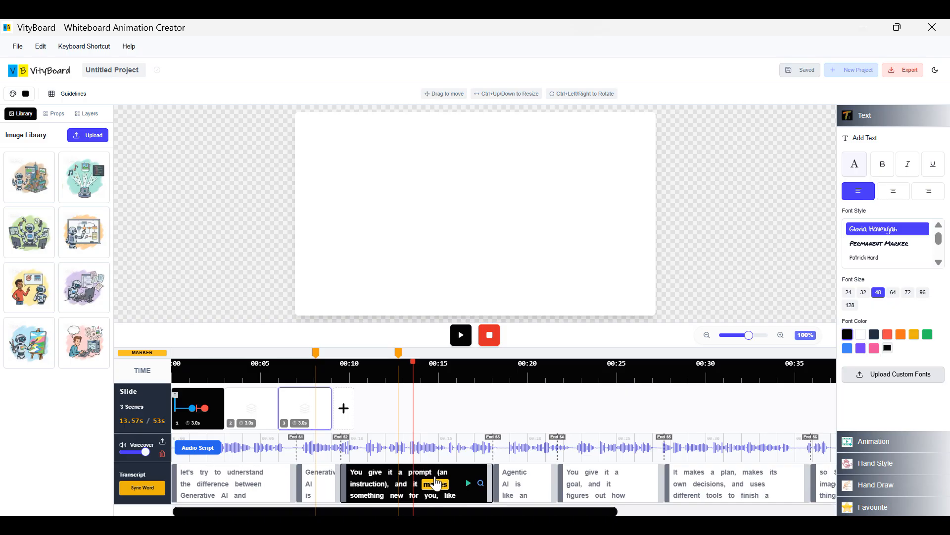
left_click(468, 485)
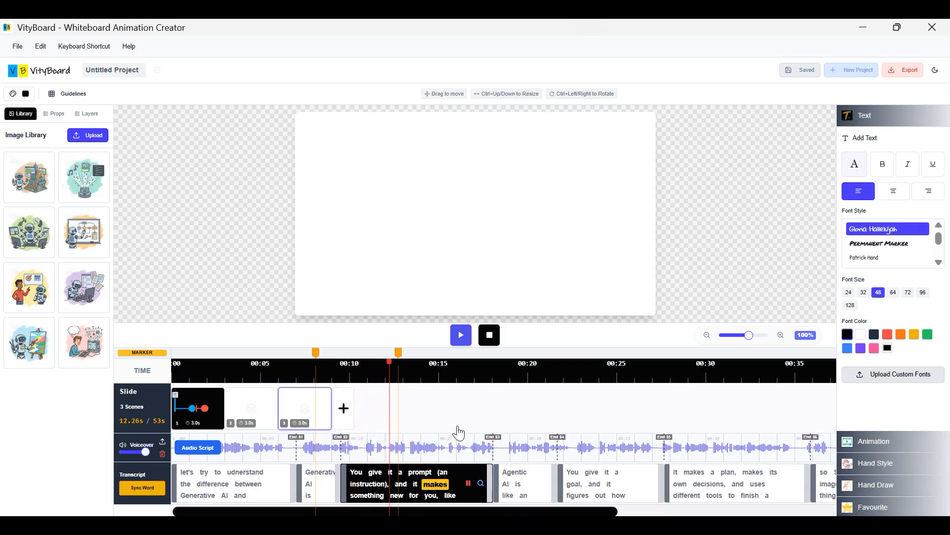
left_click(468, 483)
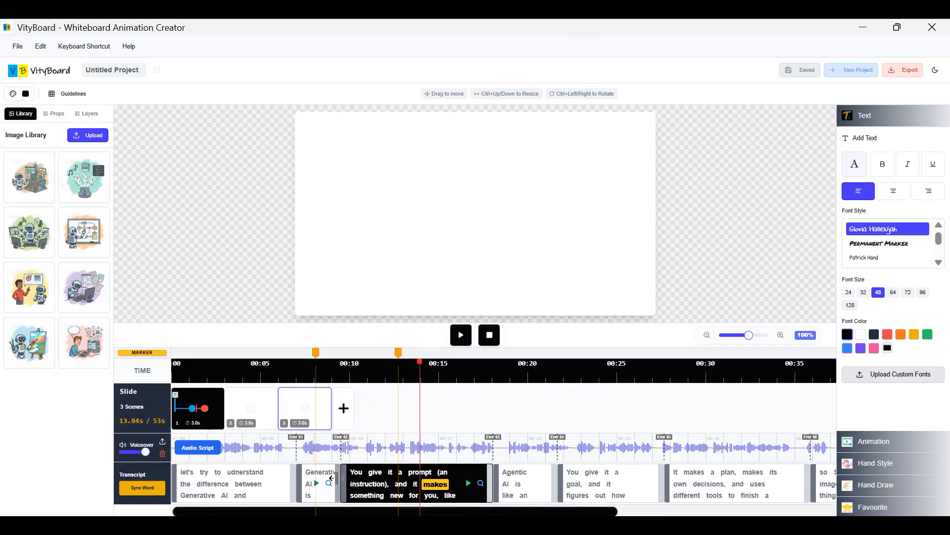
- Move the ends of the second, third and fourth transcript sentences to about 10.75, 18.46 and 22.32 seconds
left_click_drag(352, 477, 373, 484)
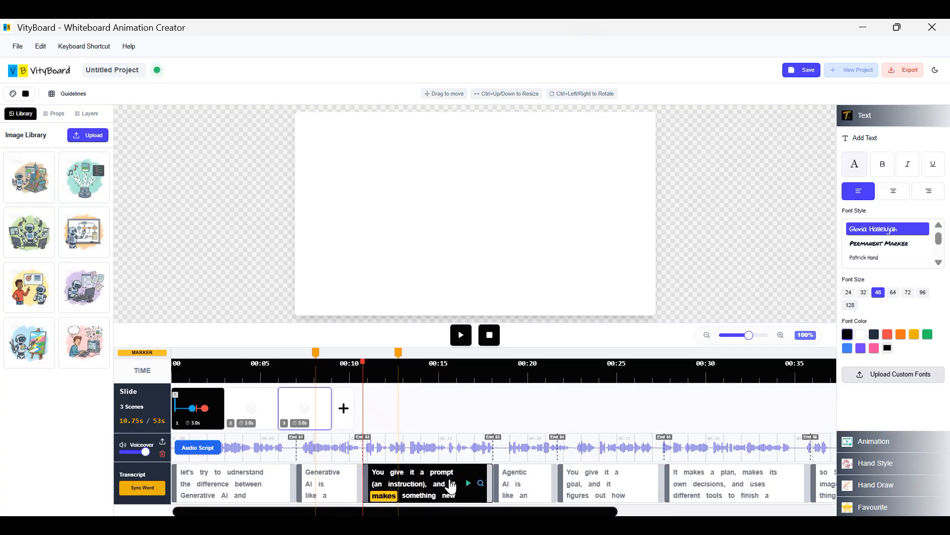
left_click(503, 487)
left_click_drag(493, 487, 501, 487)
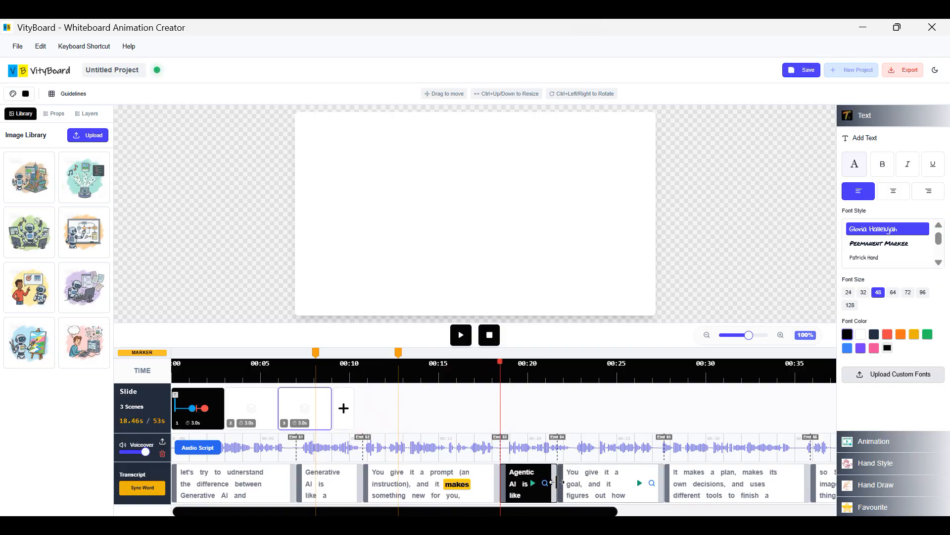
left_click(571, 488)
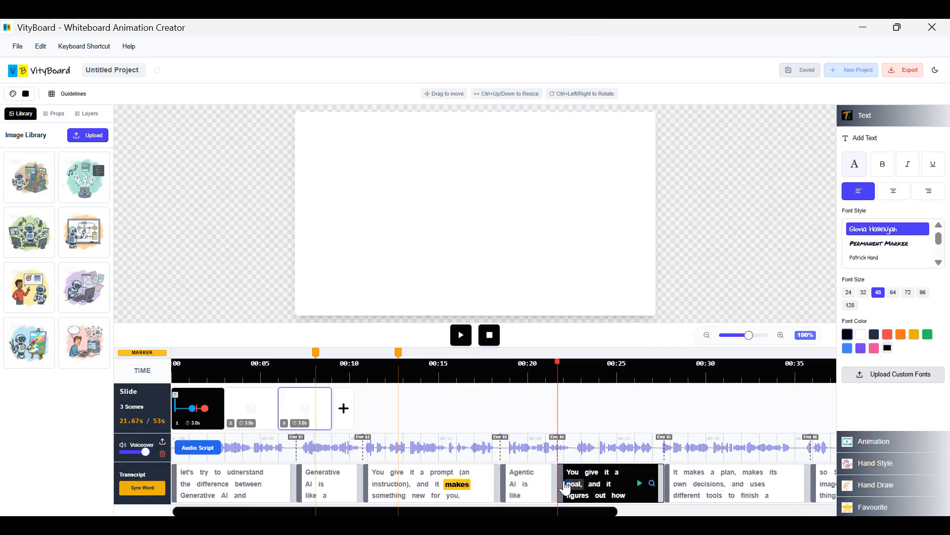
left_click_drag(561, 483, 571, 481)
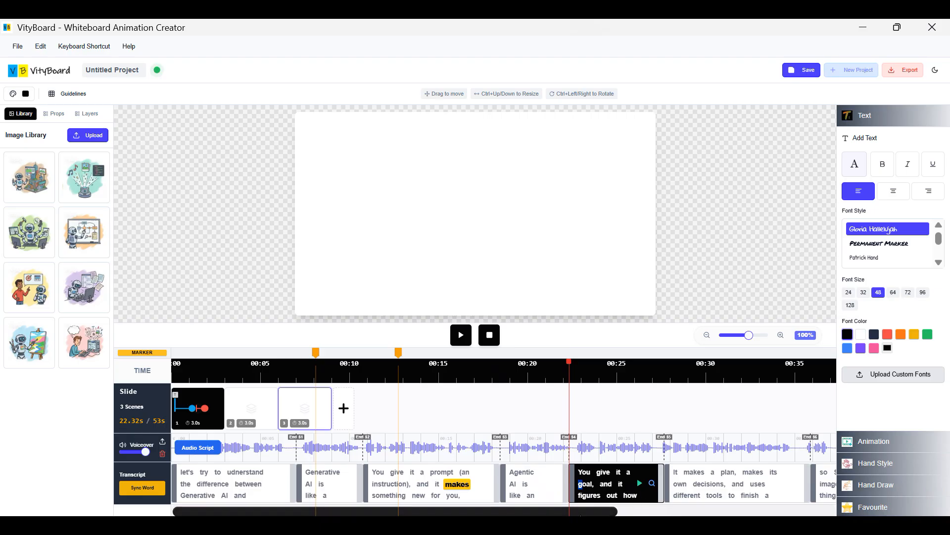
left_click_drag(597, 513, 495, 513)
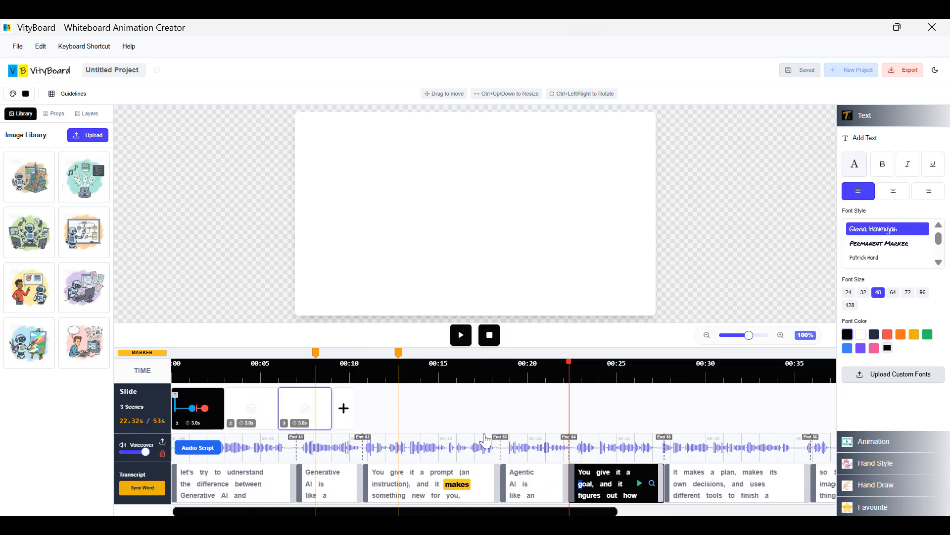
- Add a timeline marker named "picture" at the word "pictures" in the third transcript sentence, then play that sentence and stop playback
left_click(488, 484)
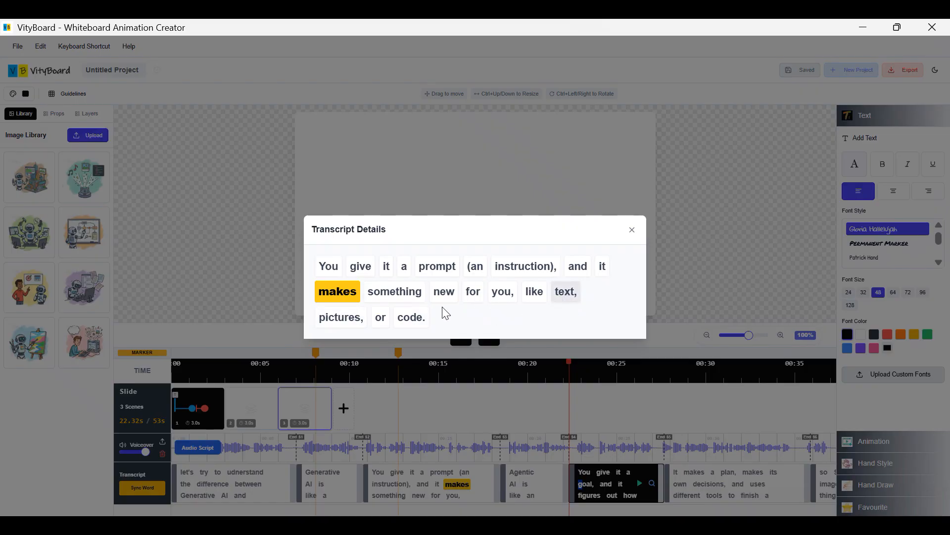
left_click(342, 317)
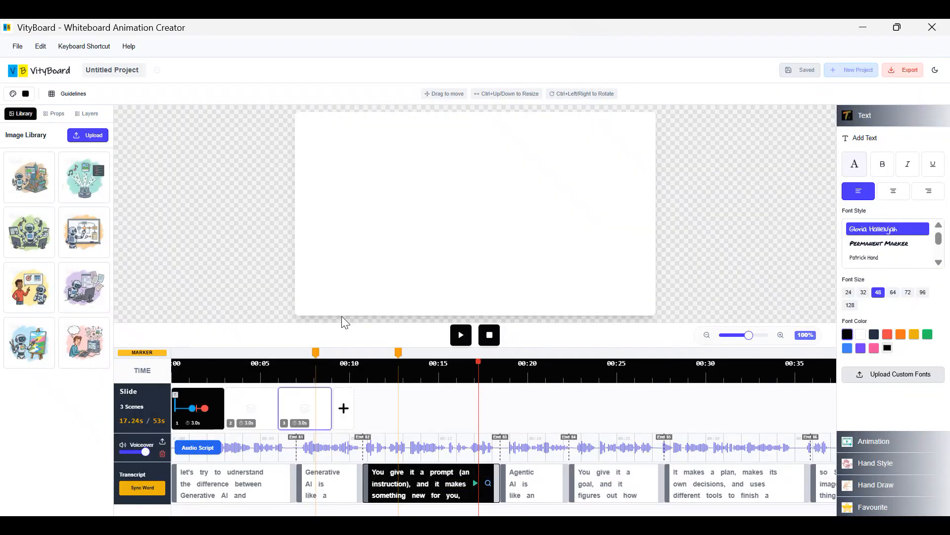
left_click(479, 360)
double_click(479, 352)
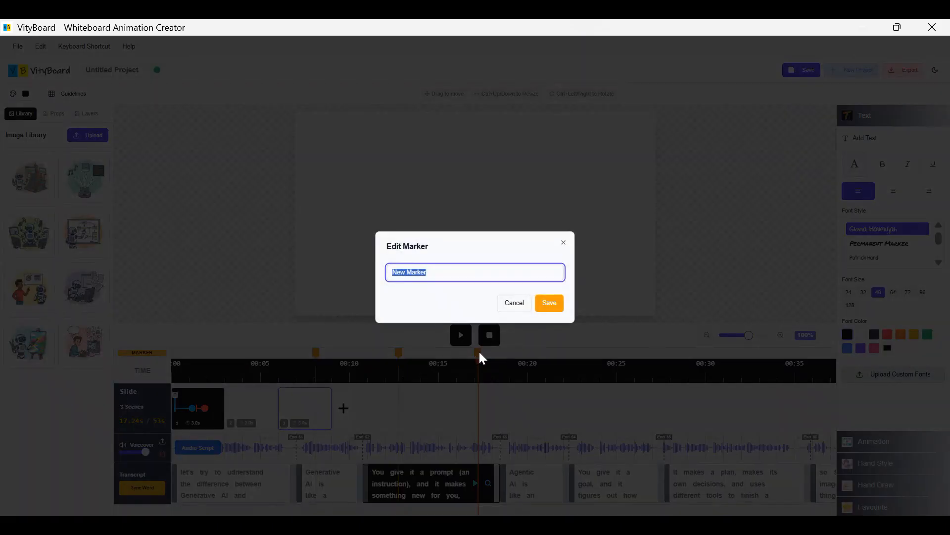
type("picture")
left_click(551, 303)
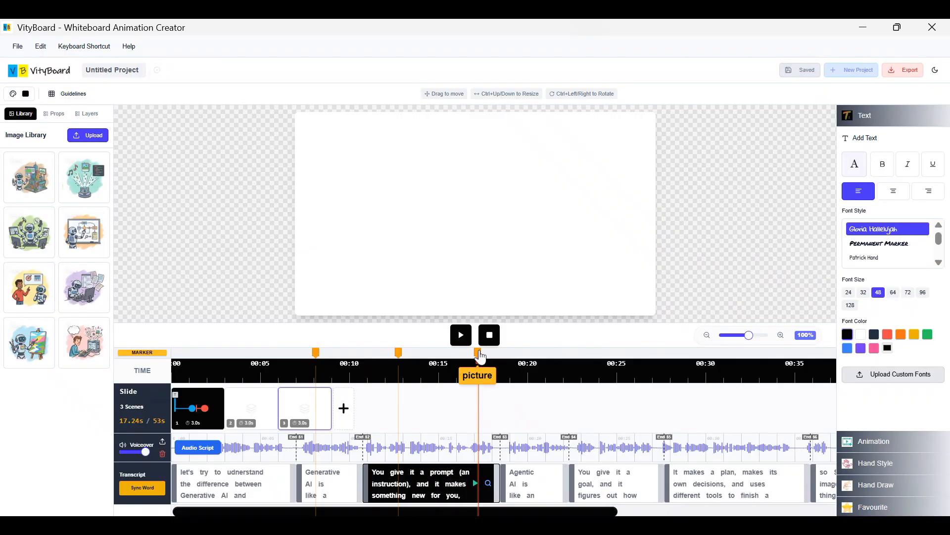
left_click(476, 483)
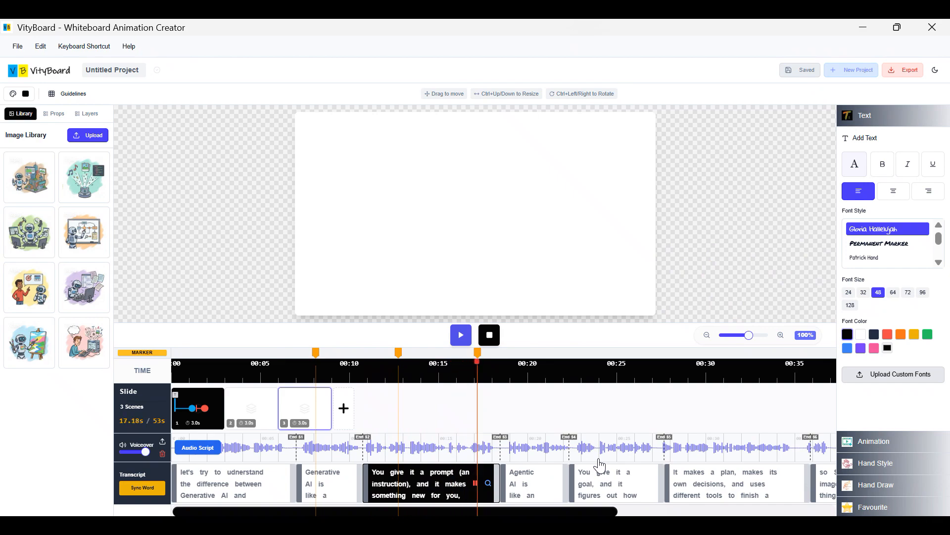
left_click(491, 339)
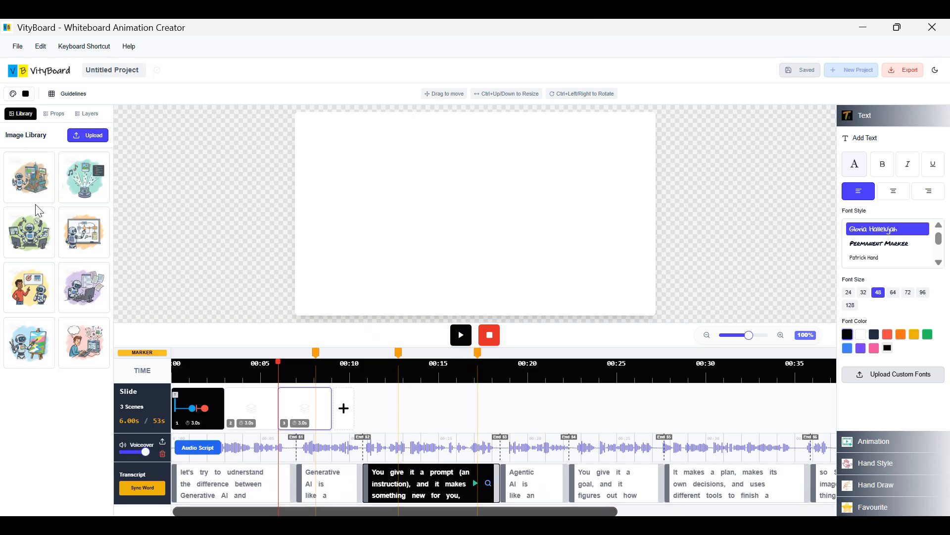
- Add the library image of the robot beside a city to the second slide, enlarge it and place it near the centre
left_click(252, 404)
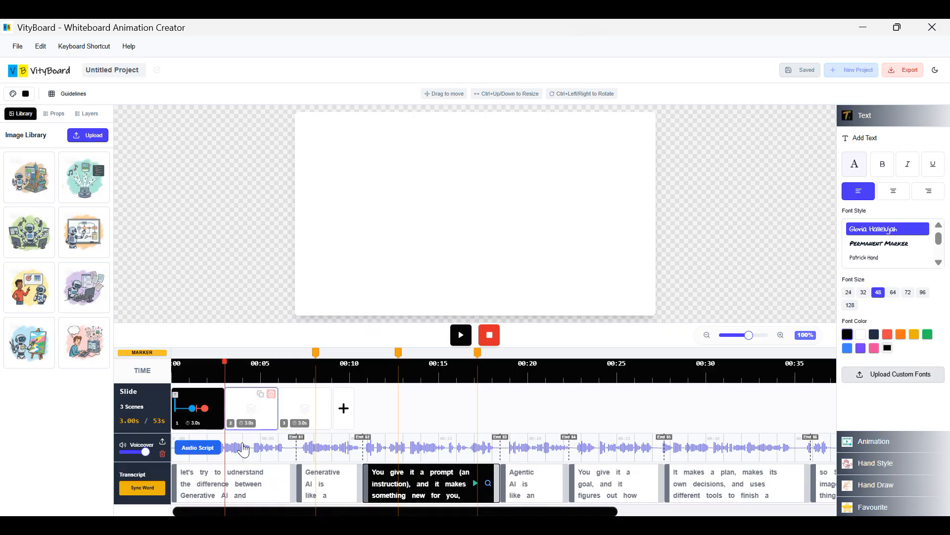
left_click(28, 187)
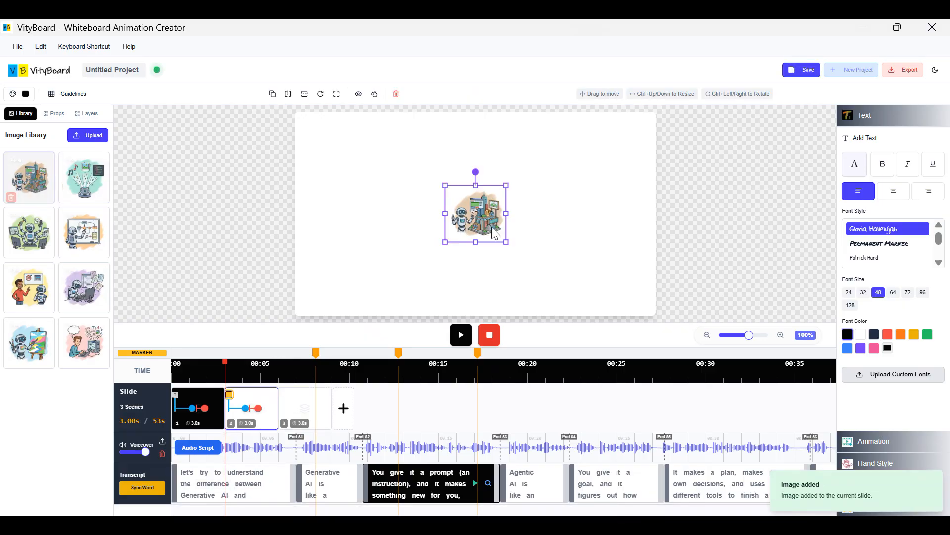
left_click_drag(495, 241, 515, 244)
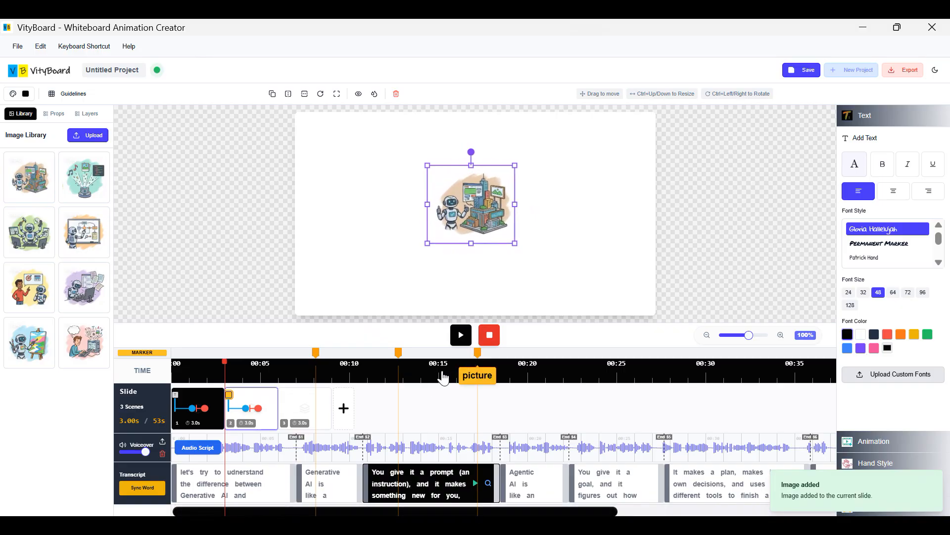
- Add the painting-robot library image to the third slide, enlarge it and position it around the middle of the canvas
left_click(292, 408)
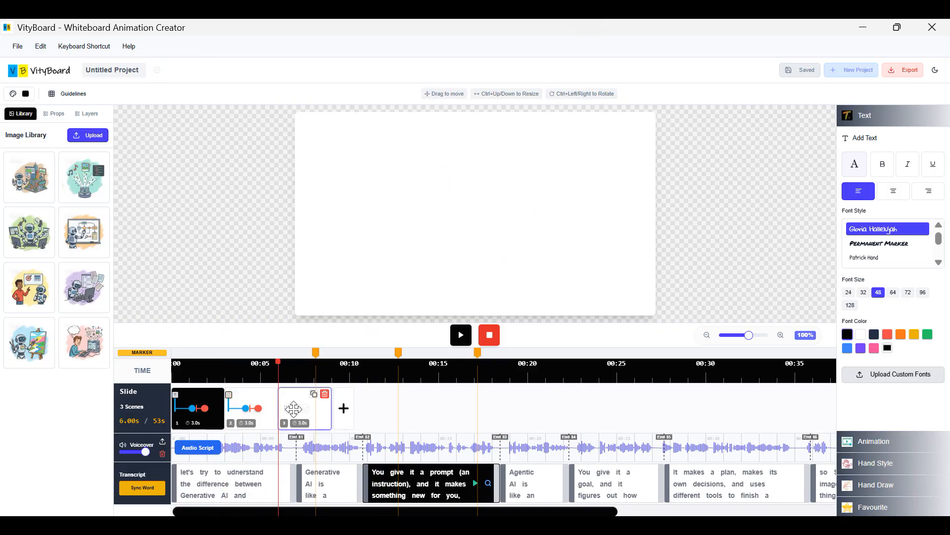
left_click(30, 341)
mouse_move(505, 243)
left_mouse_down()
mouse_move(556, 280)
mouse_move(502, 212)
left_mouse_up()
left_click(593, 214)
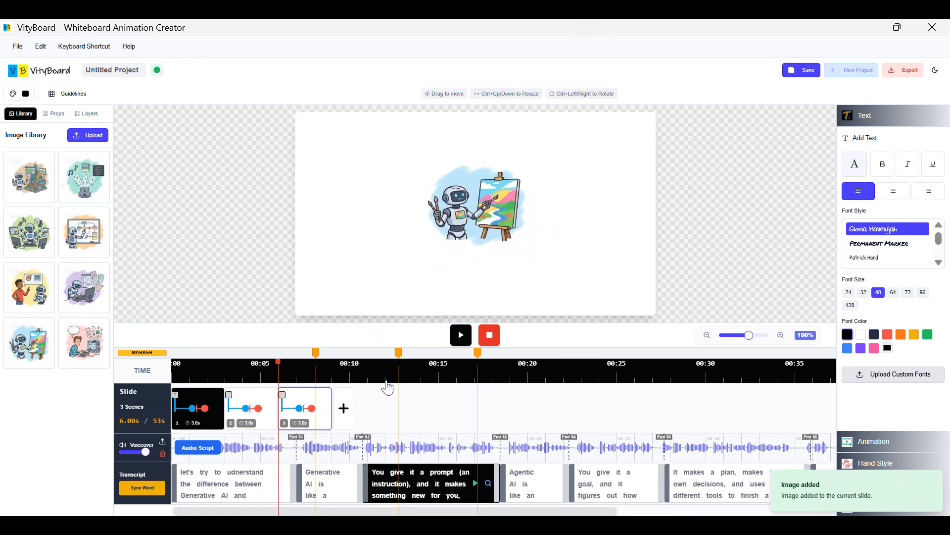
left_click(344, 408)
left_click(382, 402)
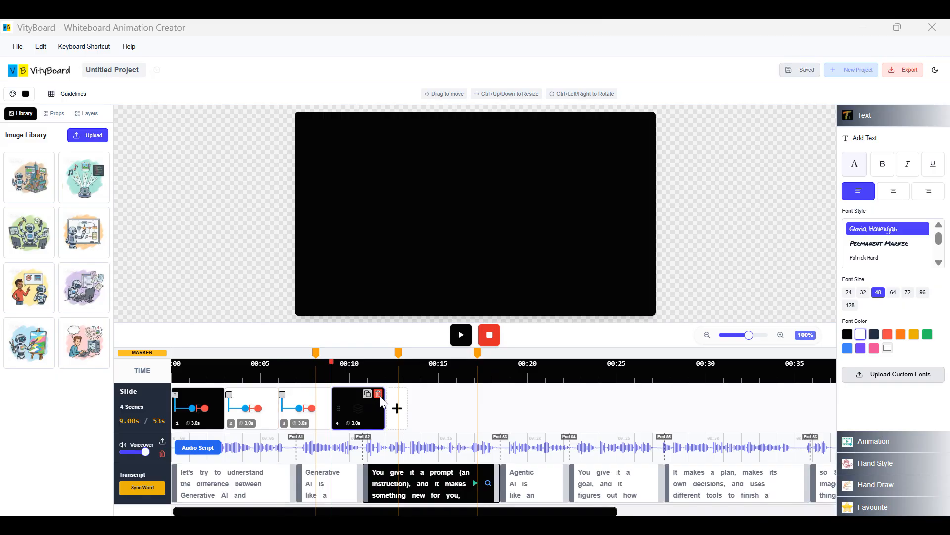
left_click(380, 396)
left_click(515, 272)
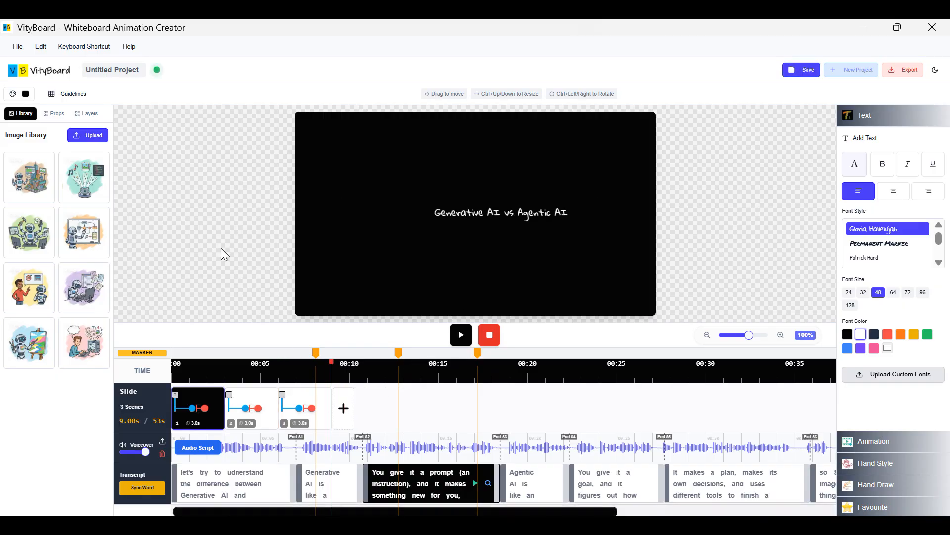
- Change the canvas background to white and add a fourth slide
left_click(26, 94)
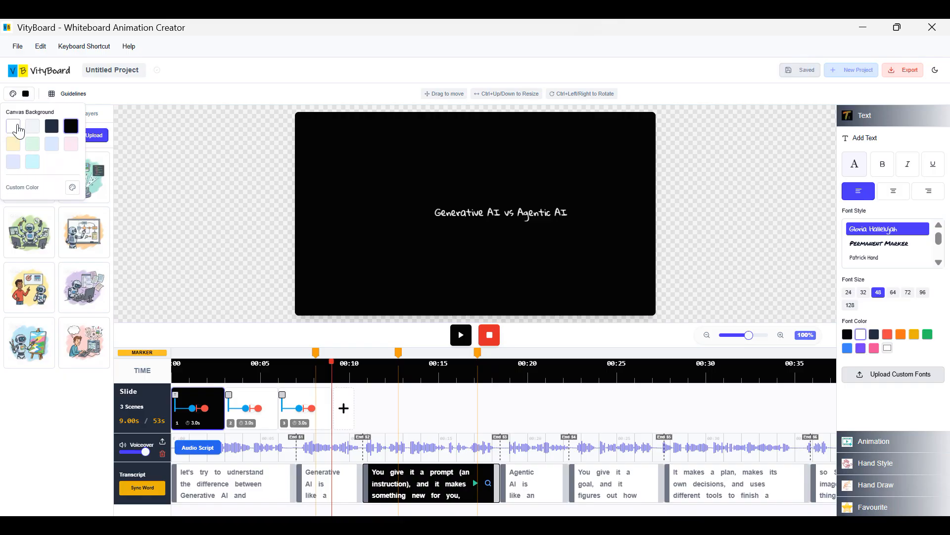
left_click(343, 415)
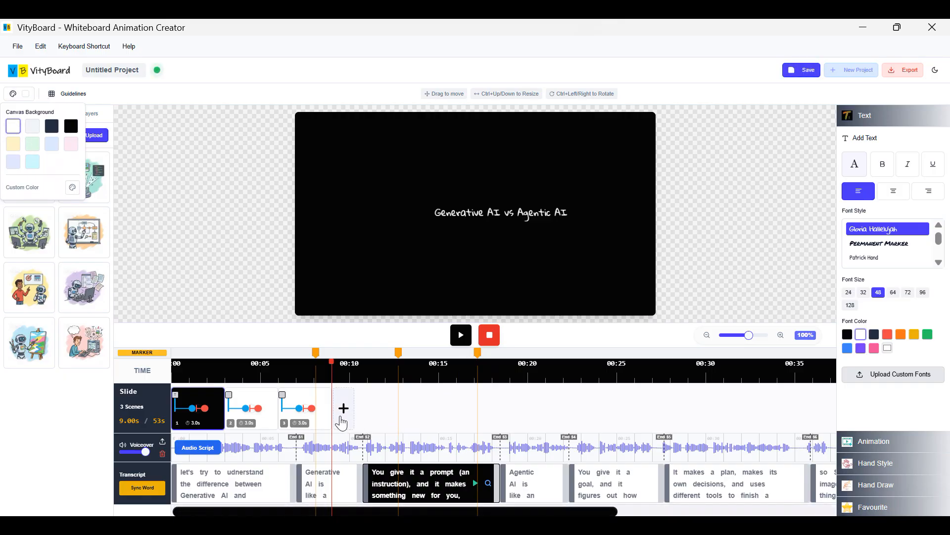
- Add the robot-at-whiteboard library image to the fourth slide, enlarge it and shift it toward the left half of the canvas
left_click(86, 232)
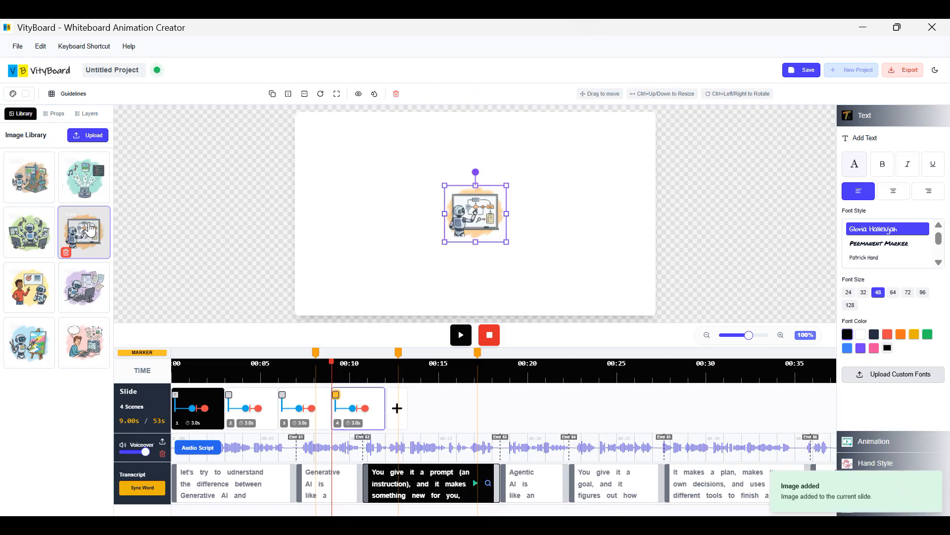
left_click_drag(503, 246, 549, 296)
left_click(577, 229)
left_click_drag(456, 201, 410, 202)
- Add the projector image with music, picture and code icons to the fourth slide, enlarge it and arrange both images side by side
left_click(90, 184)
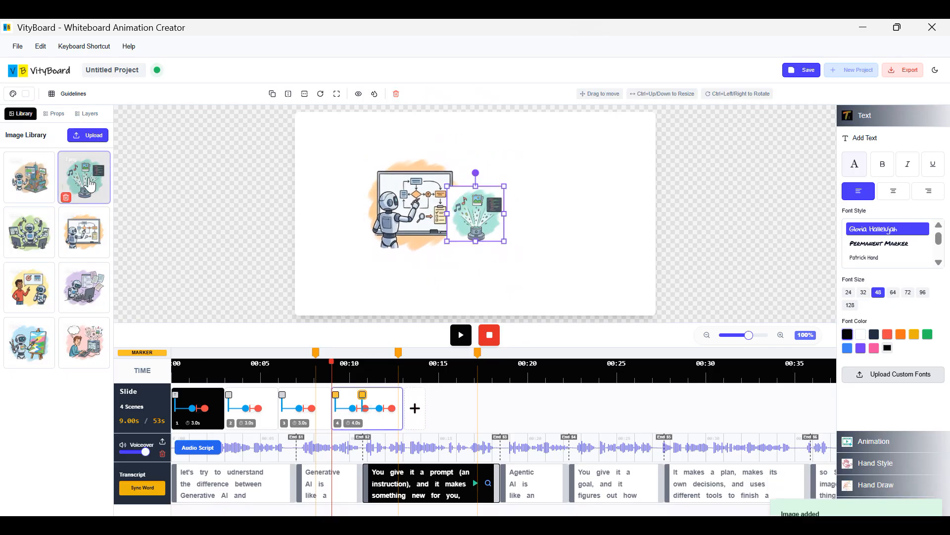
left_click_drag(468, 218, 601, 263)
left_click_drag(516, 214, 502, 216)
left_click(416, 208)
left_click_drag(416, 208, 392, 208)
left_click_drag(558, 216, 536, 194)
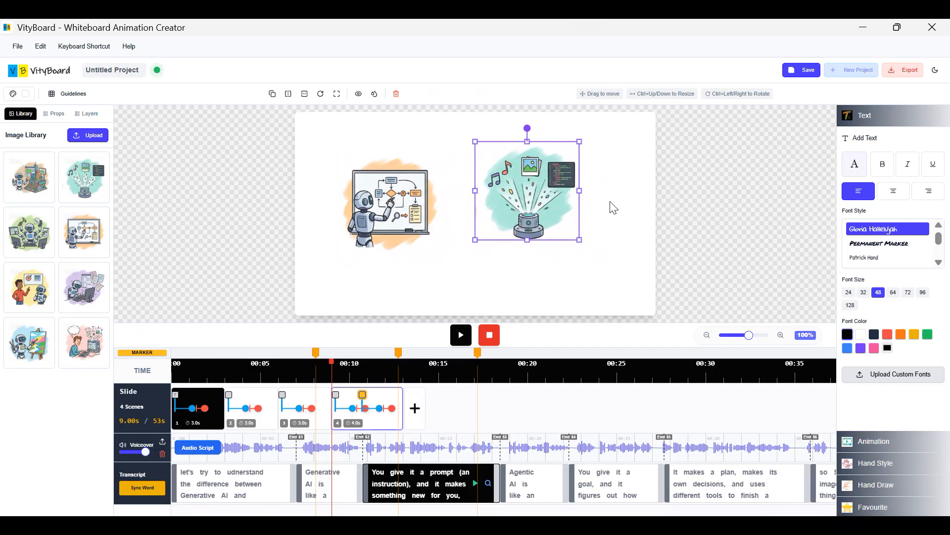
left_click(614, 207)
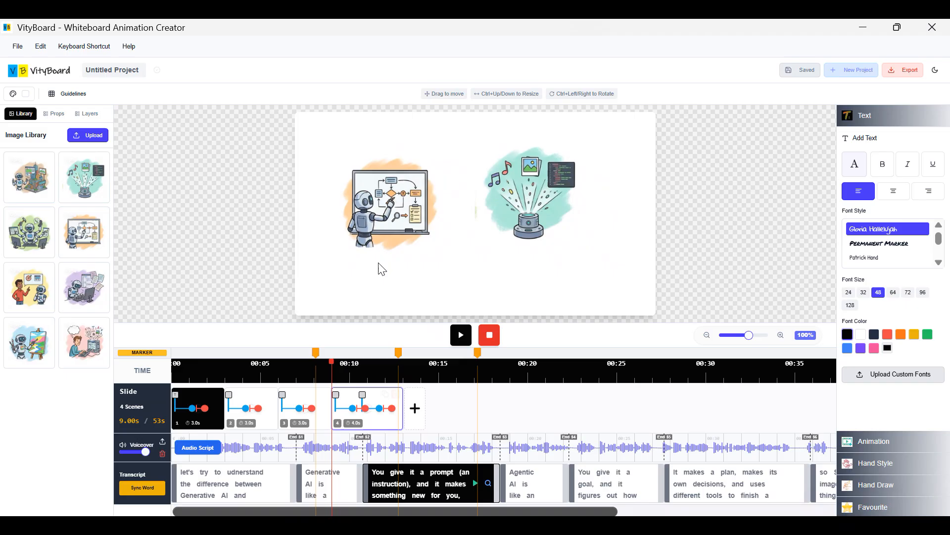
- Try a 3-second animation delay on the third slide's painting-robot image and settle on 1 second
left_click(398, 218)
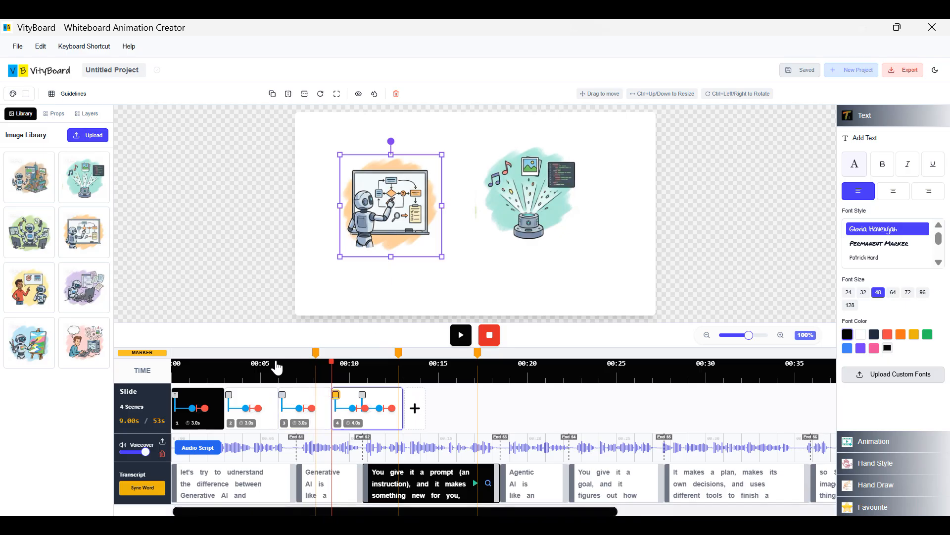
left_click(304, 408)
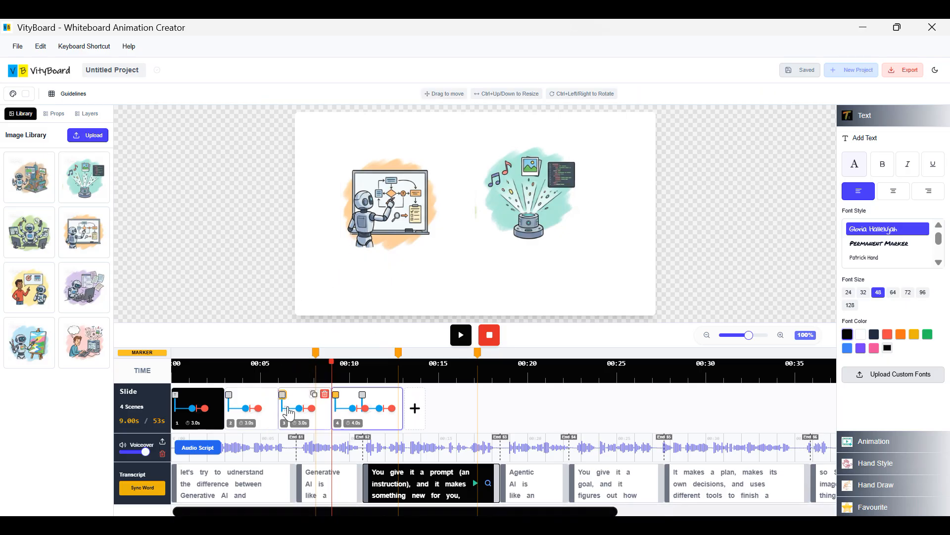
left_click(461, 217)
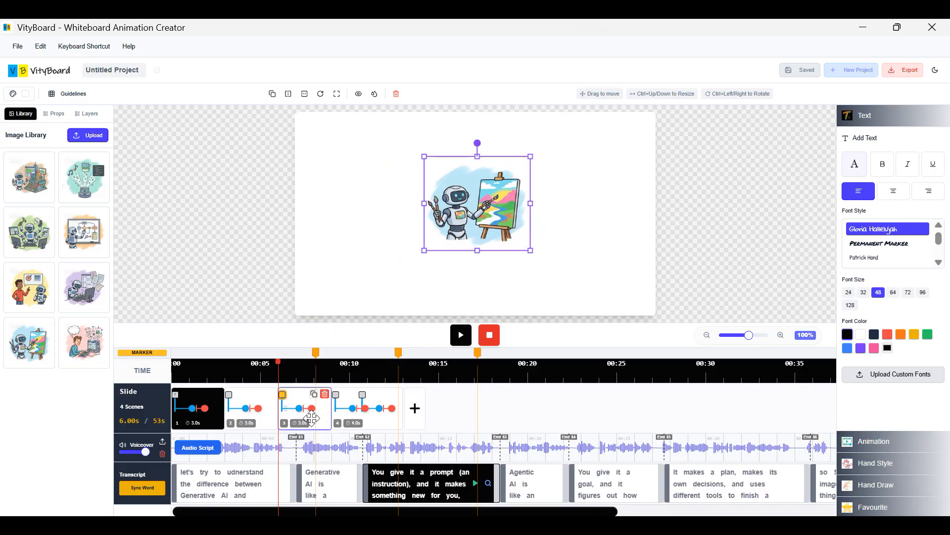
left_click(894, 126)
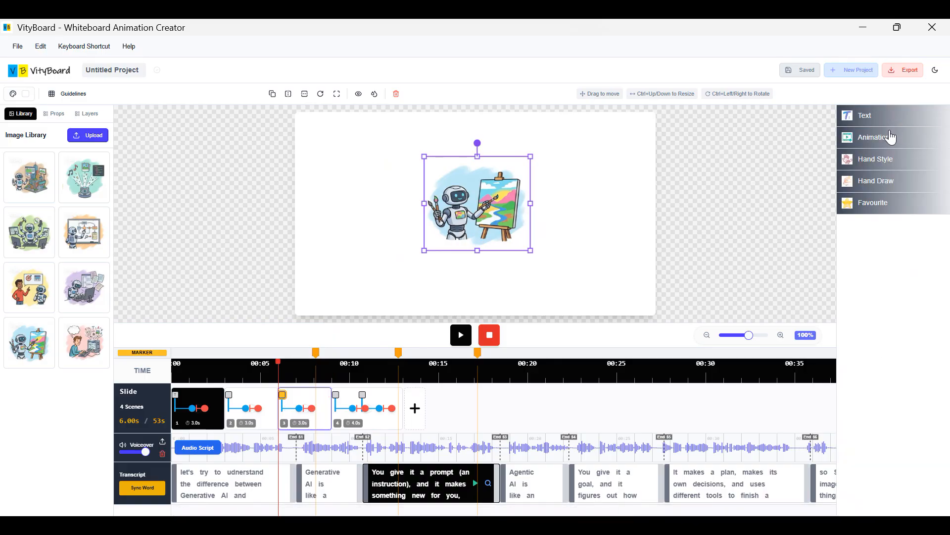
left_click(889, 136)
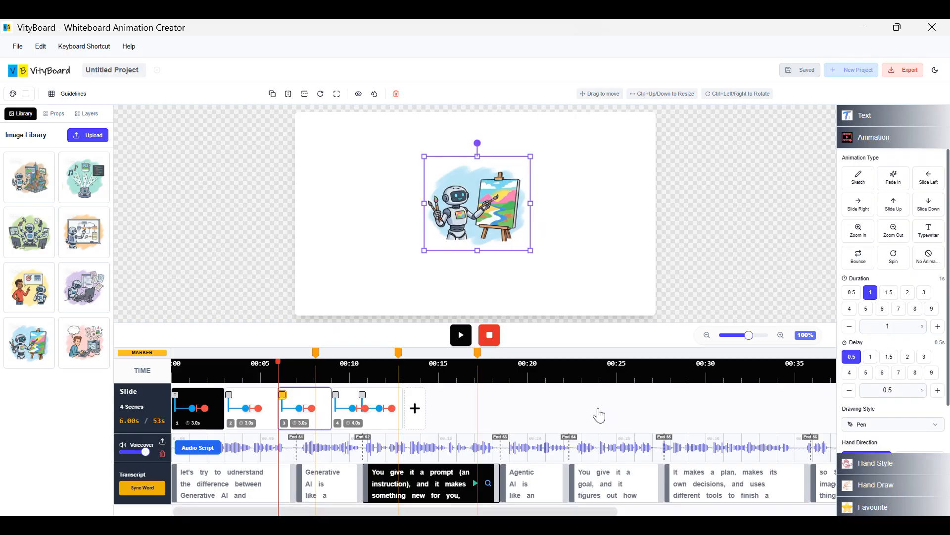
left_click(924, 358)
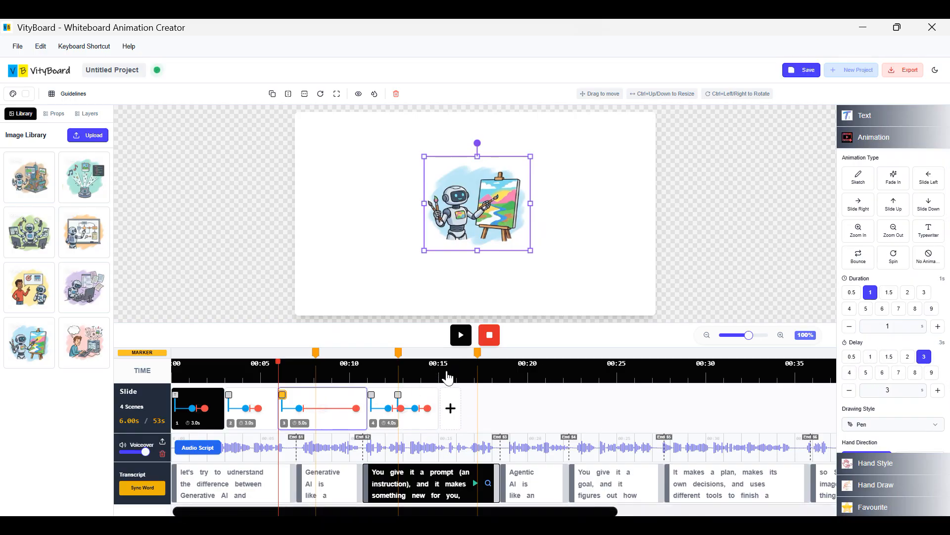
left_click(872, 358)
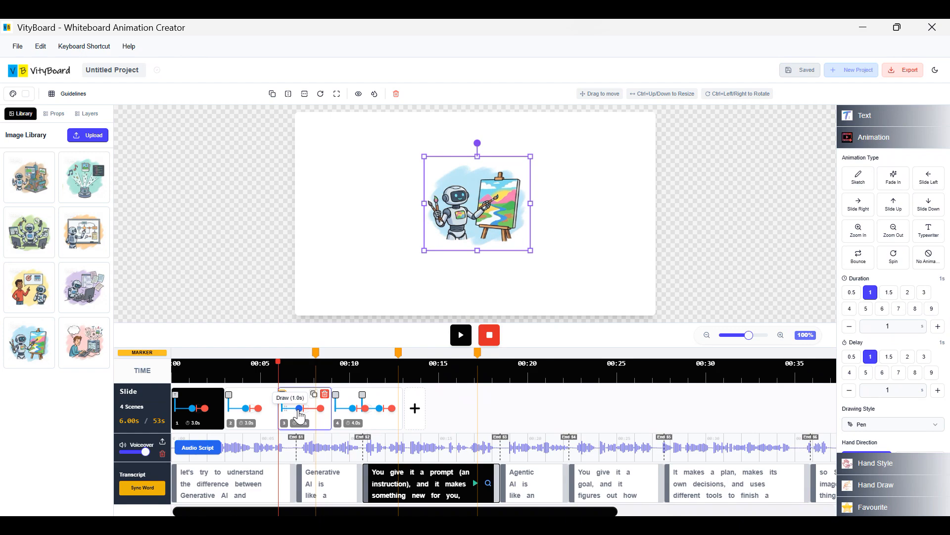
left_click(546, 276)
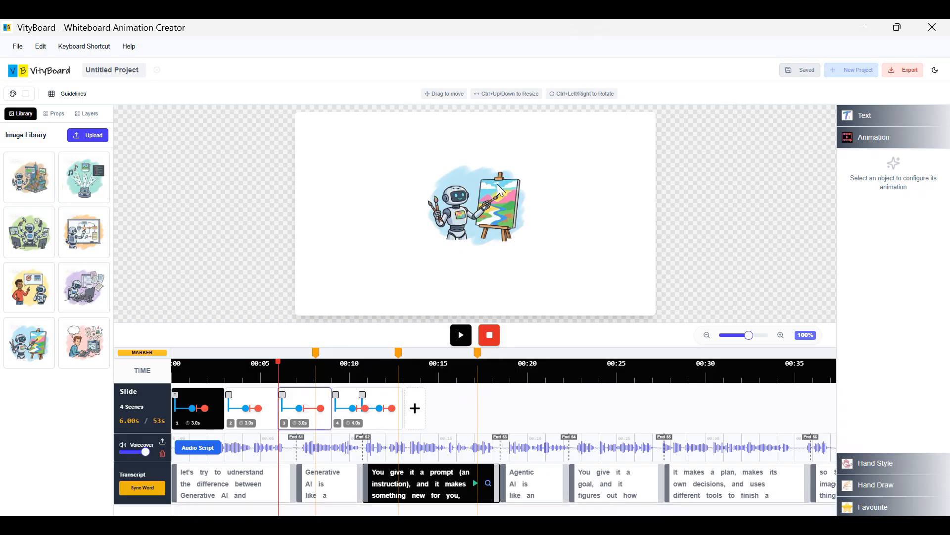
- Extend the drawing duration of the third slide's painting-robot image to 4.3 seconds on the timeline
mouse_move(291, 417)
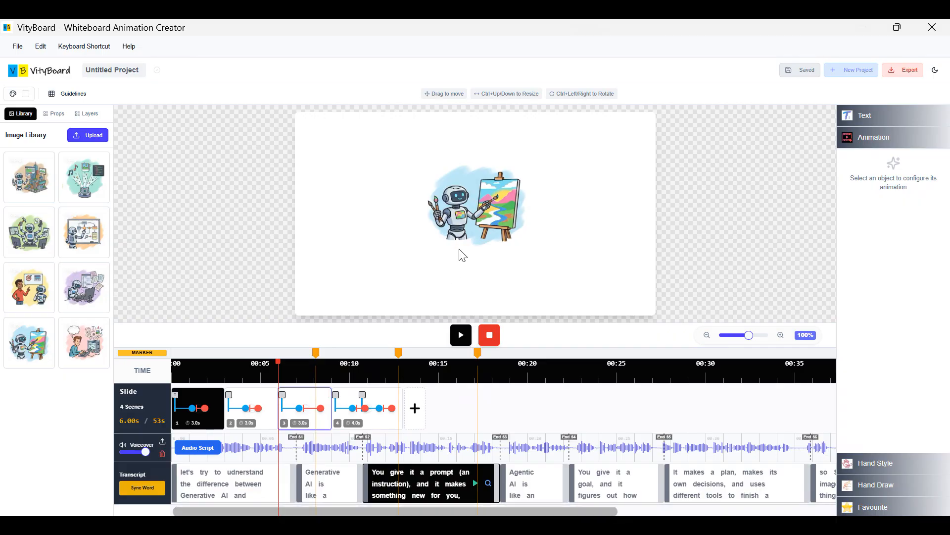
left_click(465, 230)
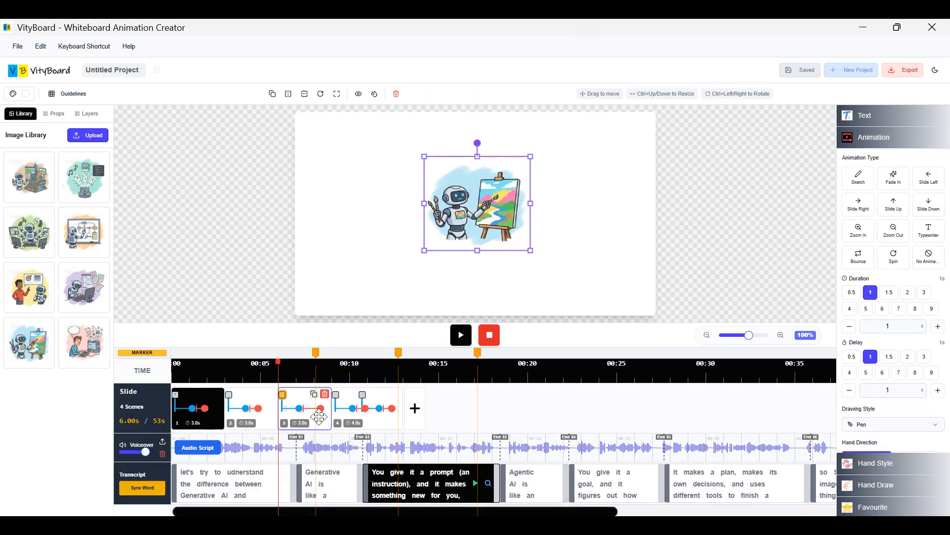
left_click(583, 231)
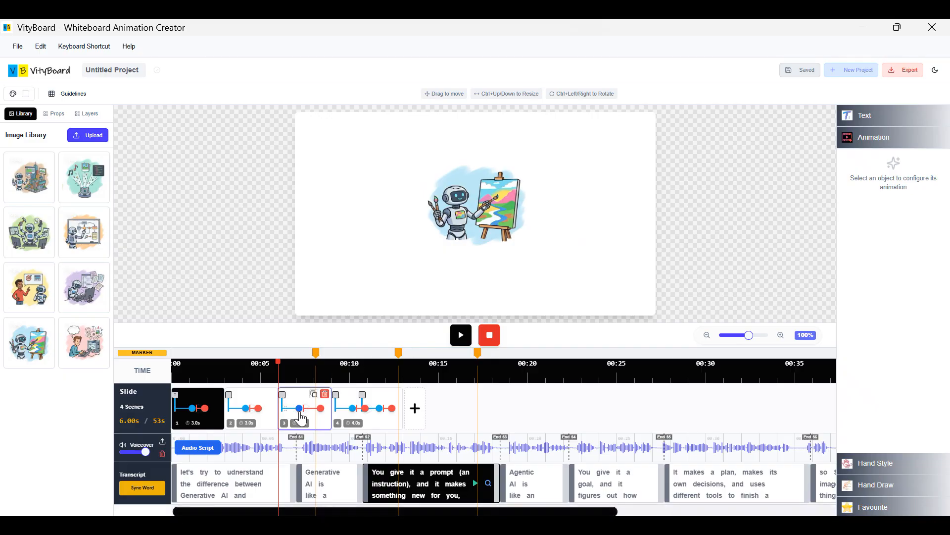
left_click_drag(301, 420, 360, 417)
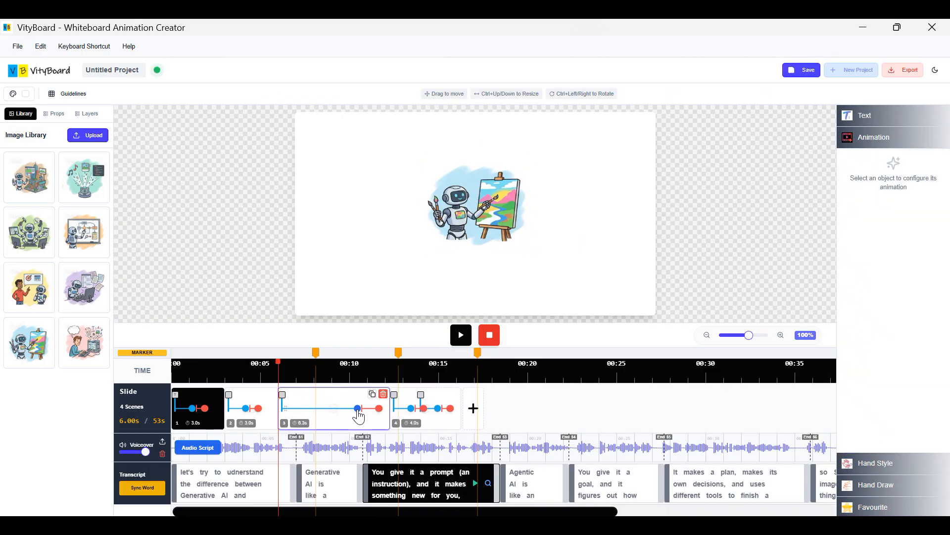
- Apply the Sketch animation and the favourite hand style Male White (Black Pen) to the third slide's painting-robot image
left_click(470, 221)
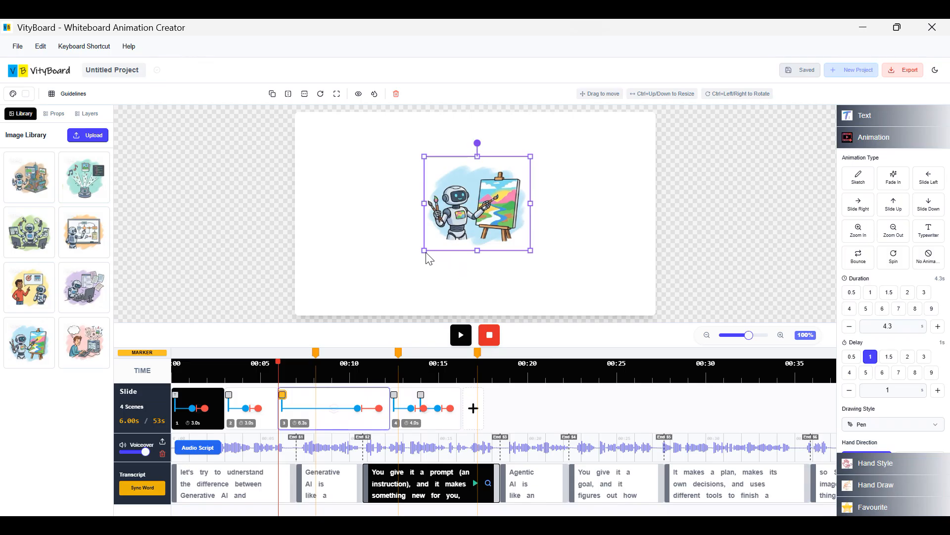
left_click(860, 182)
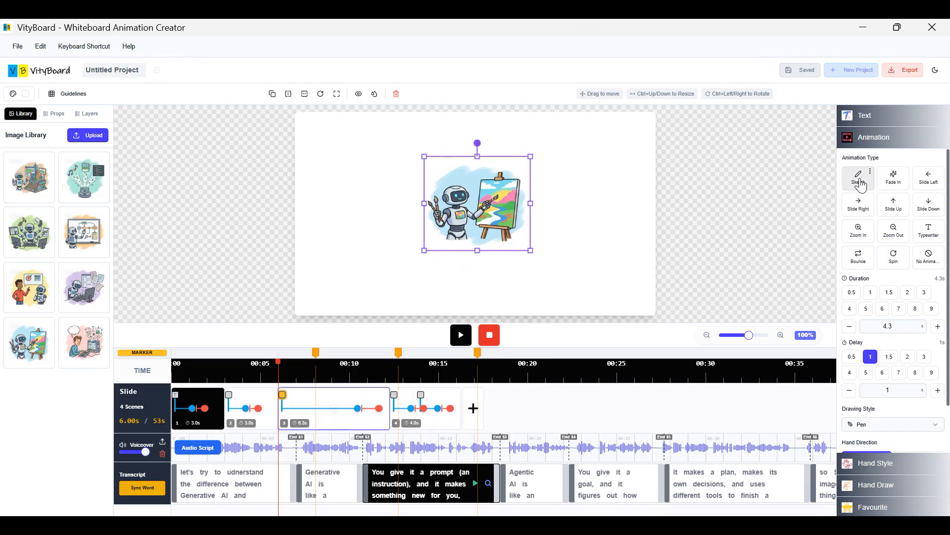
left_click(869, 141)
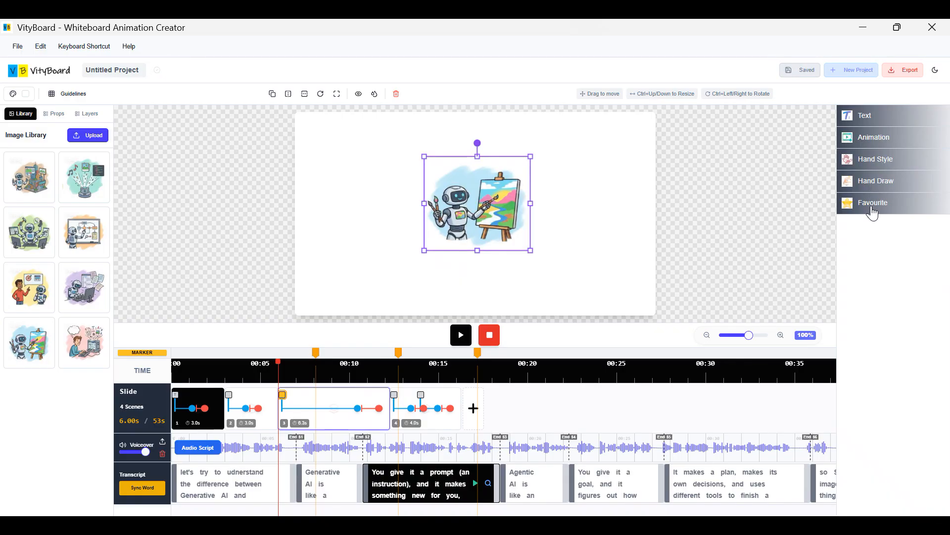
left_click(872, 213)
left_click(920, 247)
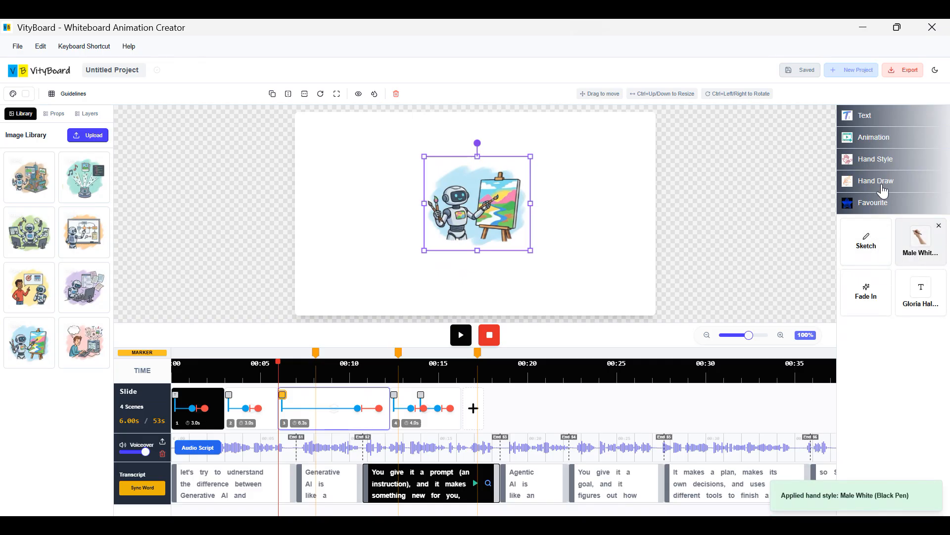
left_click(881, 145)
- Enlarge the painting-robot image on the third slide and move it up slightly to recentre it
left_click(614, 201)
left_click(486, 241)
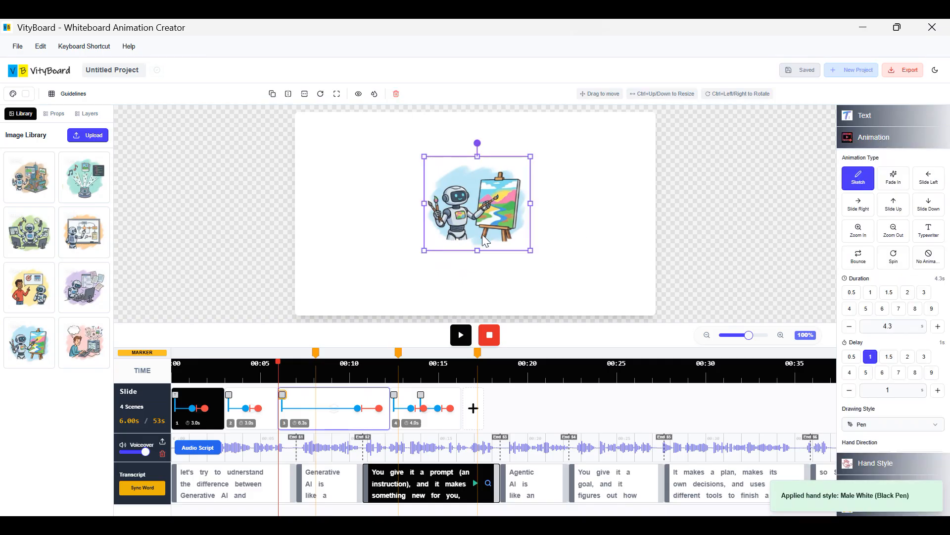
left_click_drag(423, 251, 390, 287)
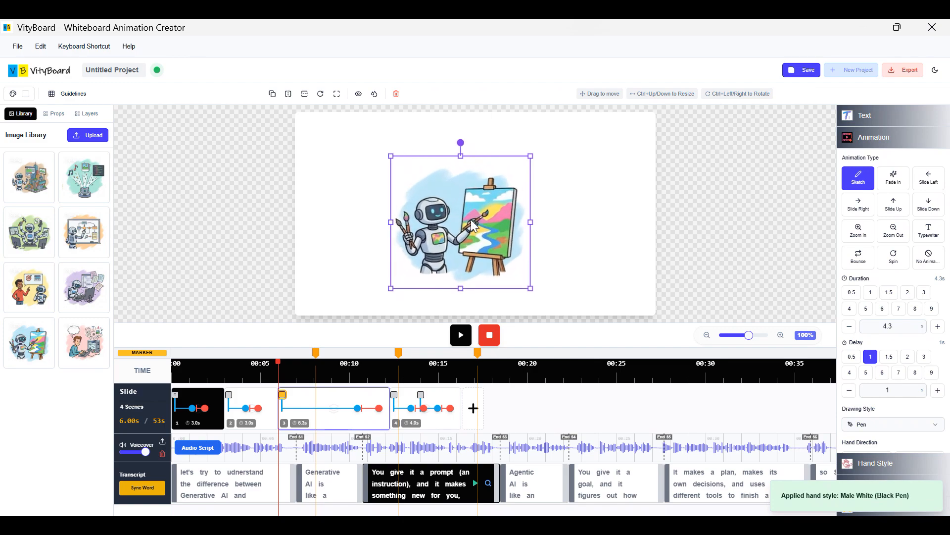
left_click_drag(470, 219, 476, 194)
left_click(580, 193)
- Preview the third slide, lengthen its image's drawing time to near the second marker for an 8.3-second slide, and preview it again
left_click(459, 336)
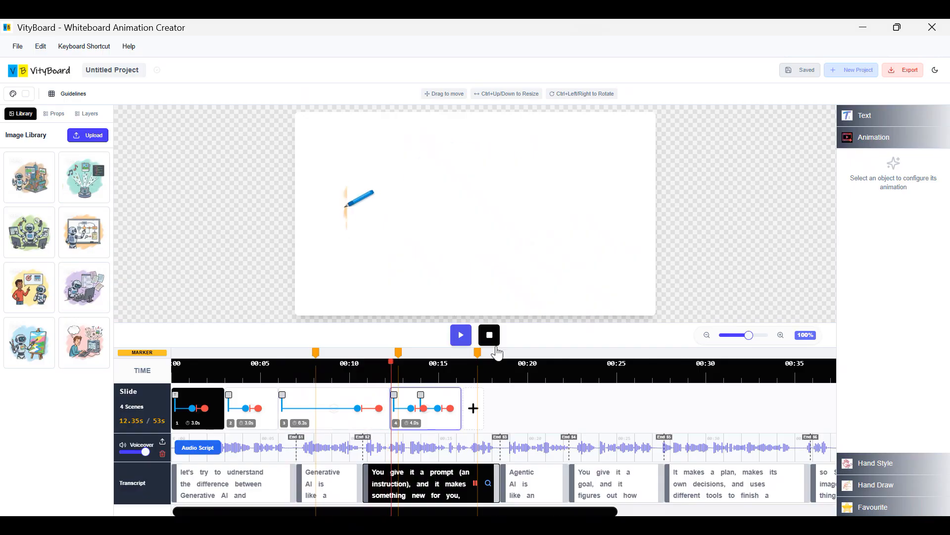
left_click(336, 407)
left_click_drag(356, 417, 395, 420)
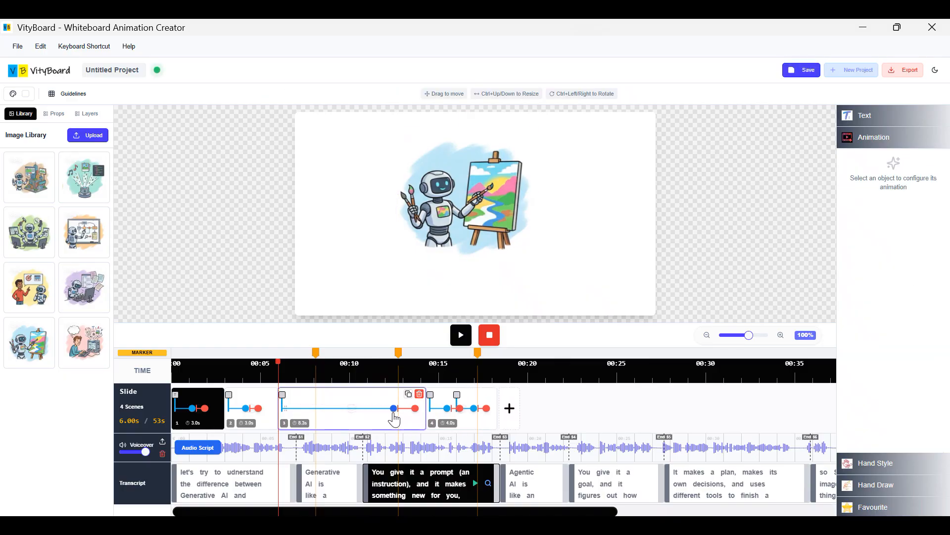
left_click(470, 342)
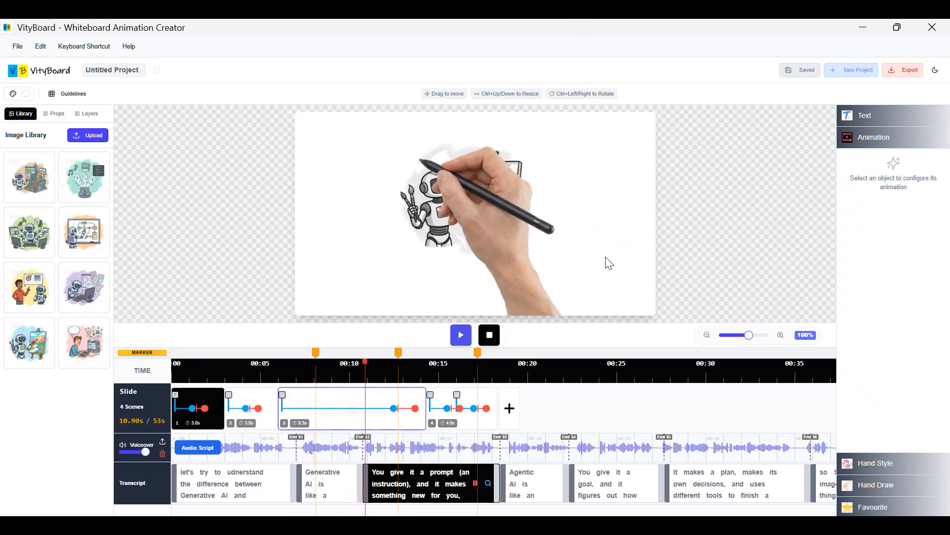
left_click(490, 335)
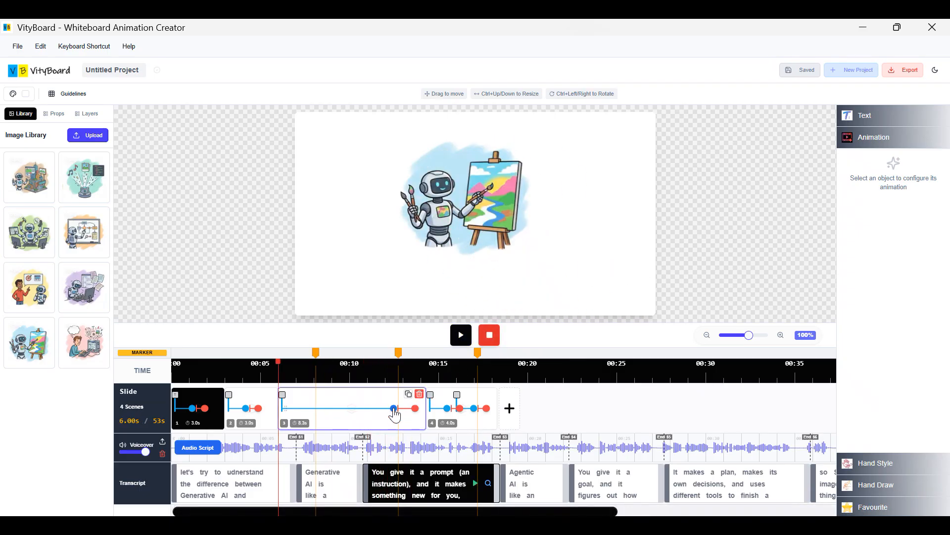
- Shorten the drawing time of the third slide's painting-robot image to end just before the first marker, and preview the slide
left_click_drag(394, 415, 311, 414)
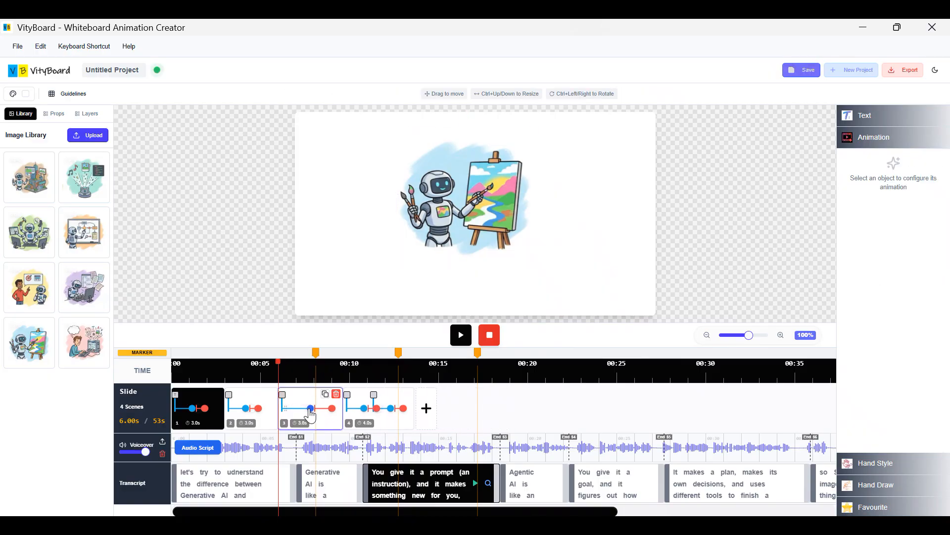
left_click(460, 340)
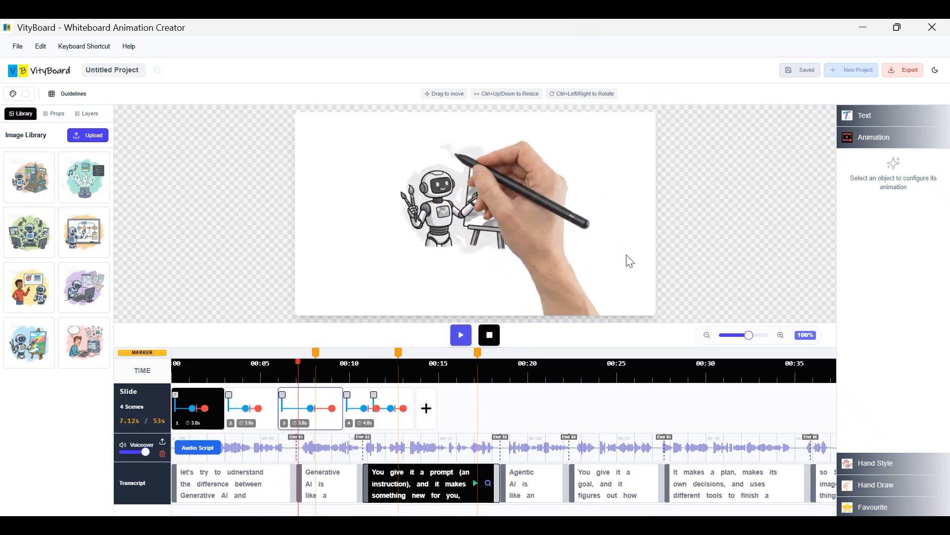
left_click(490, 335)
- Extend the delay after the painting-robot drawing so the third slide lasts 8.7 seconds, and preview it through to its end
mouse_move(324, 415)
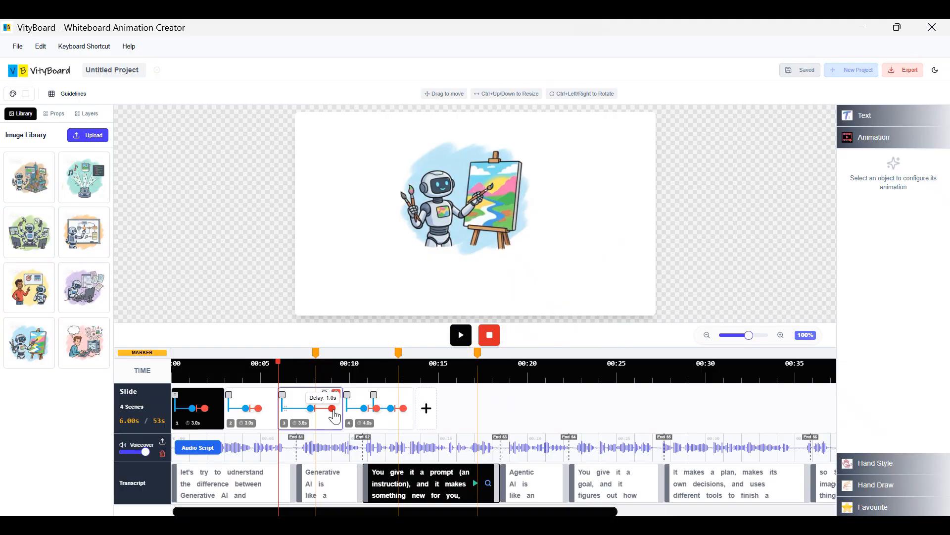
left_click_drag(333, 416, 425, 418)
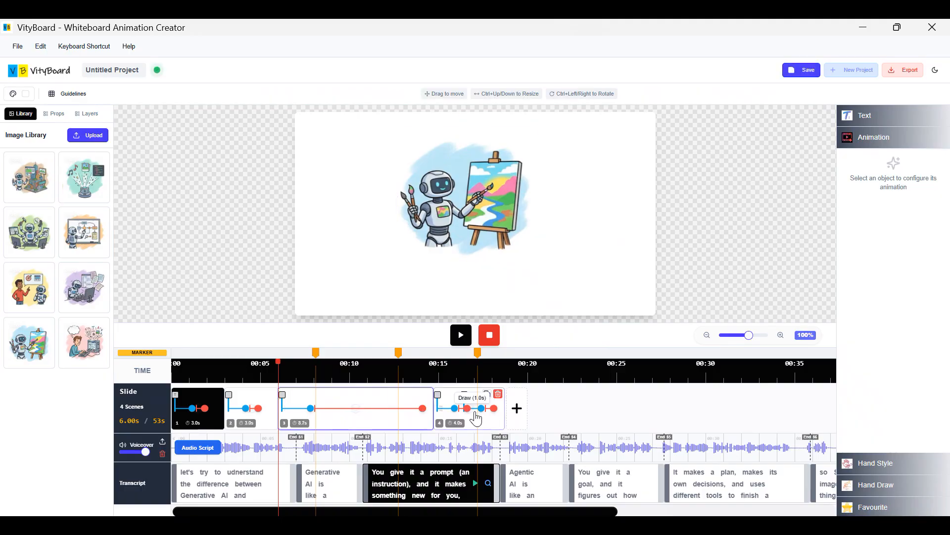
left_click(461, 336)
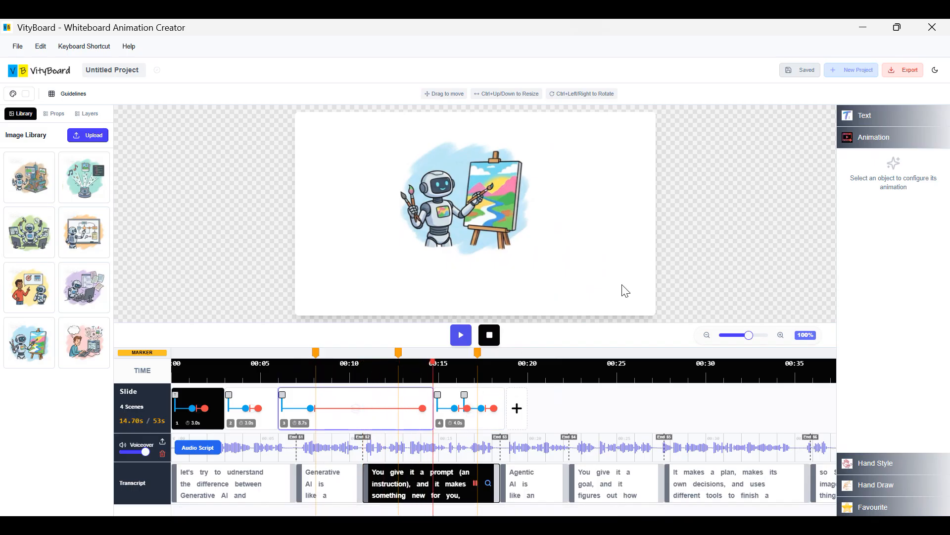
left_click(495, 336)
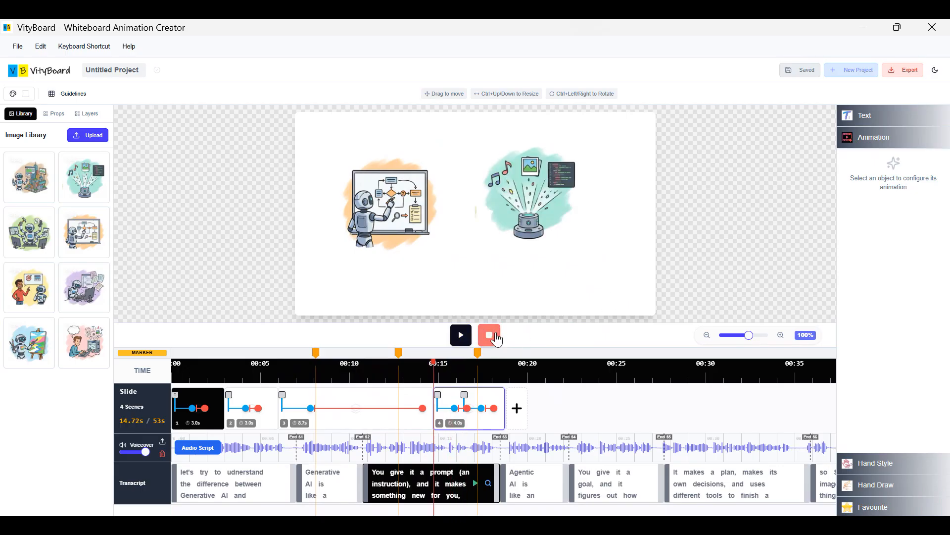
- Check the animation settings of the whiteboard-robot image and the media-projector image on the fourth slide
mouse_move(291, 421)
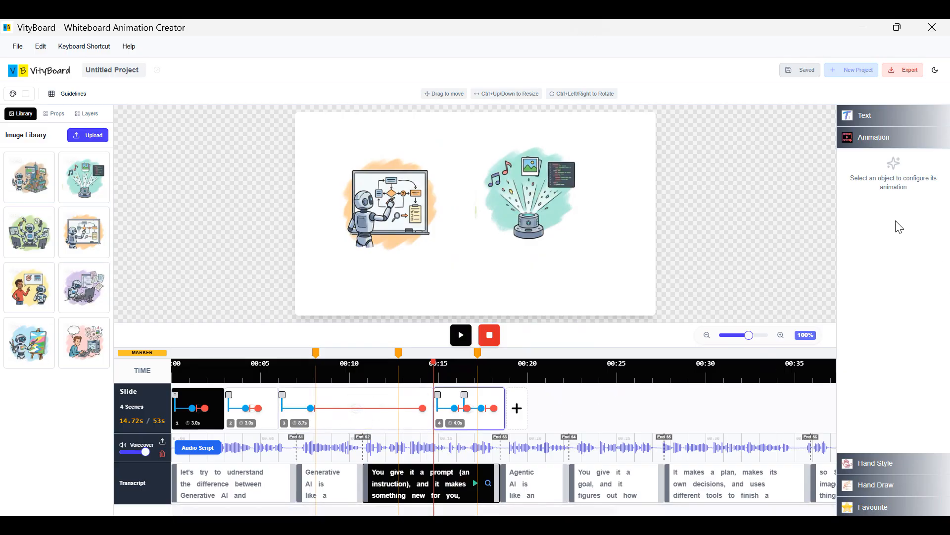
left_click(423, 209)
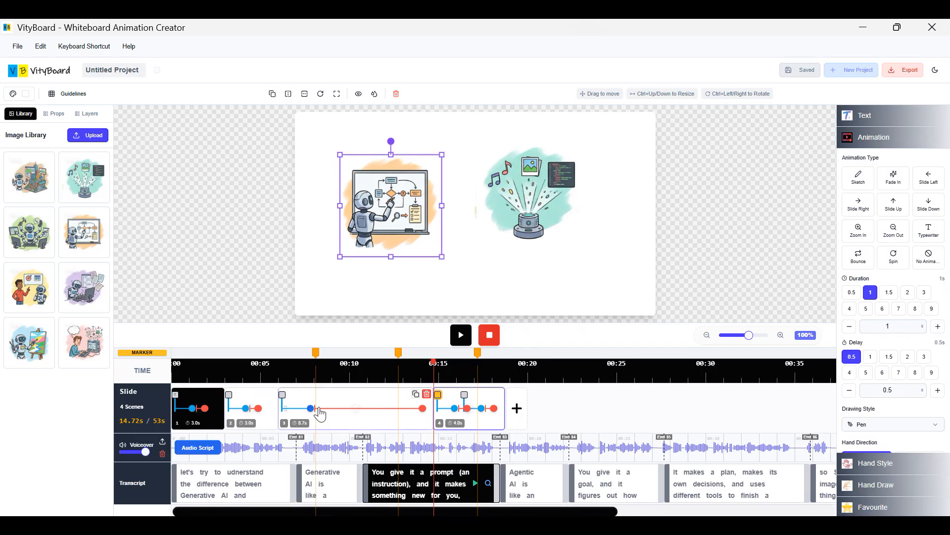
left_click(531, 279)
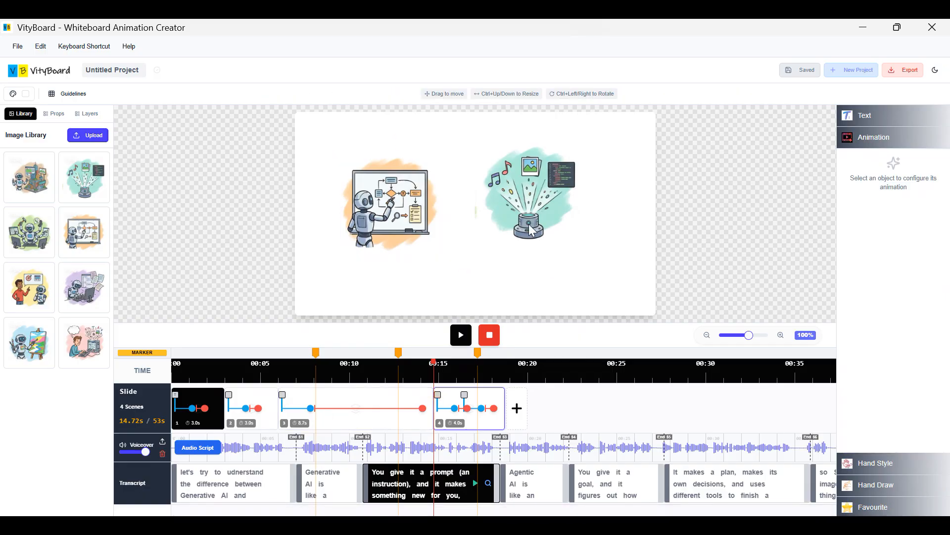
left_click(532, 231)
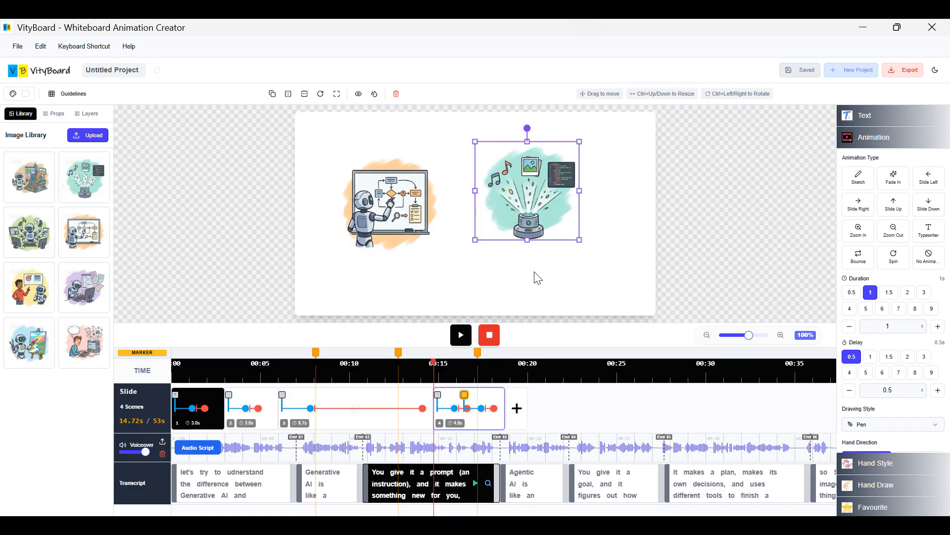
left_click(603, 266)
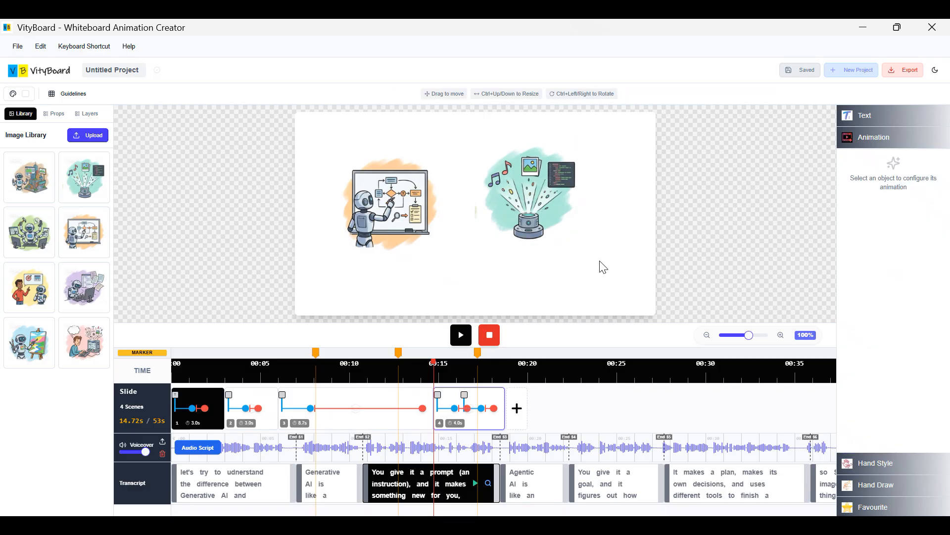